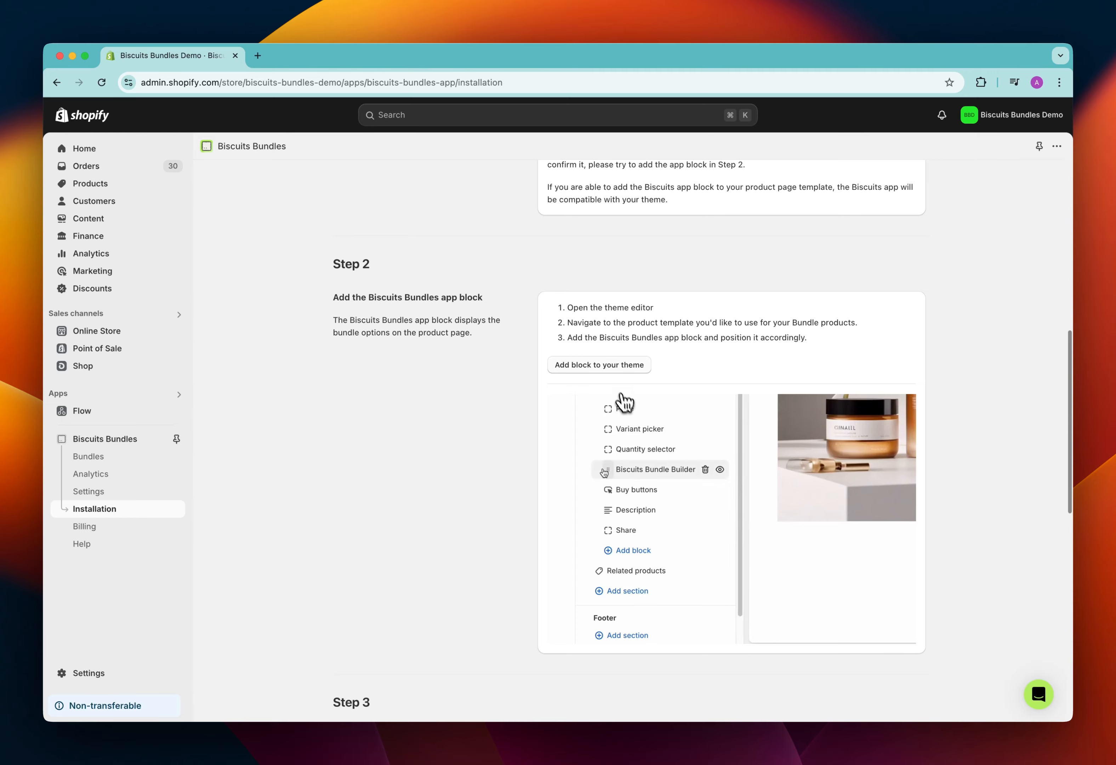
Open the theme editor from the app block installation instructions and check the available product templates
left_click(620, 367)
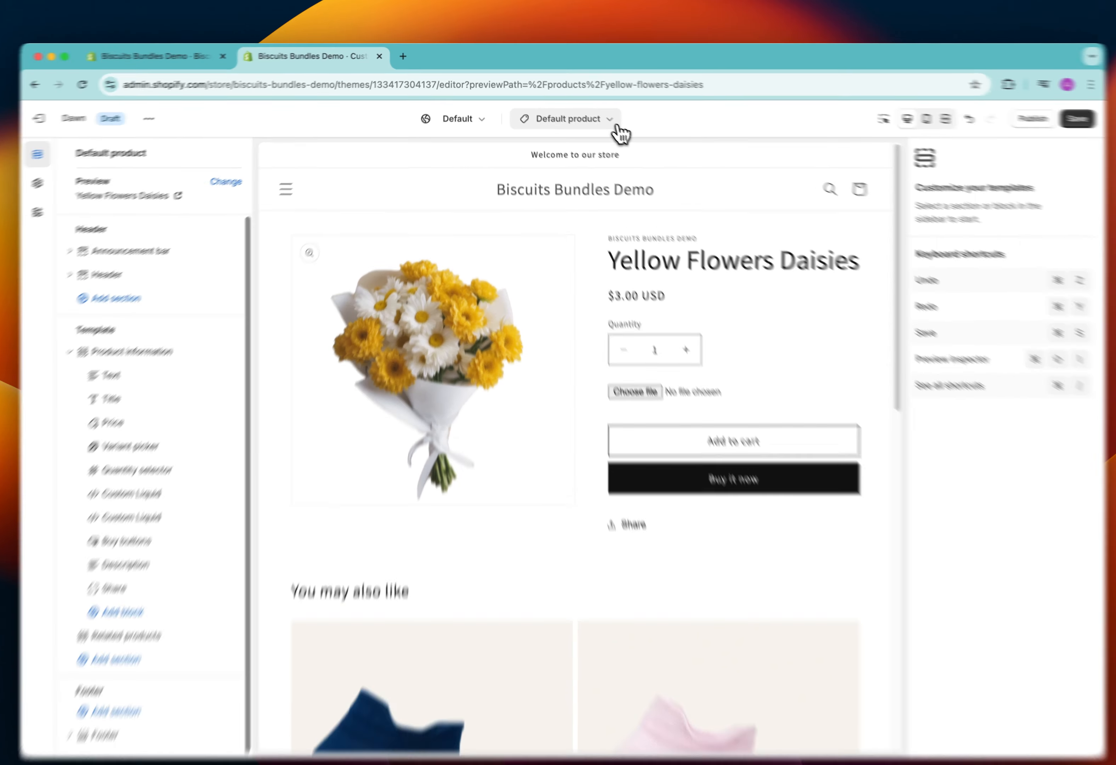
left_click(602, 116)
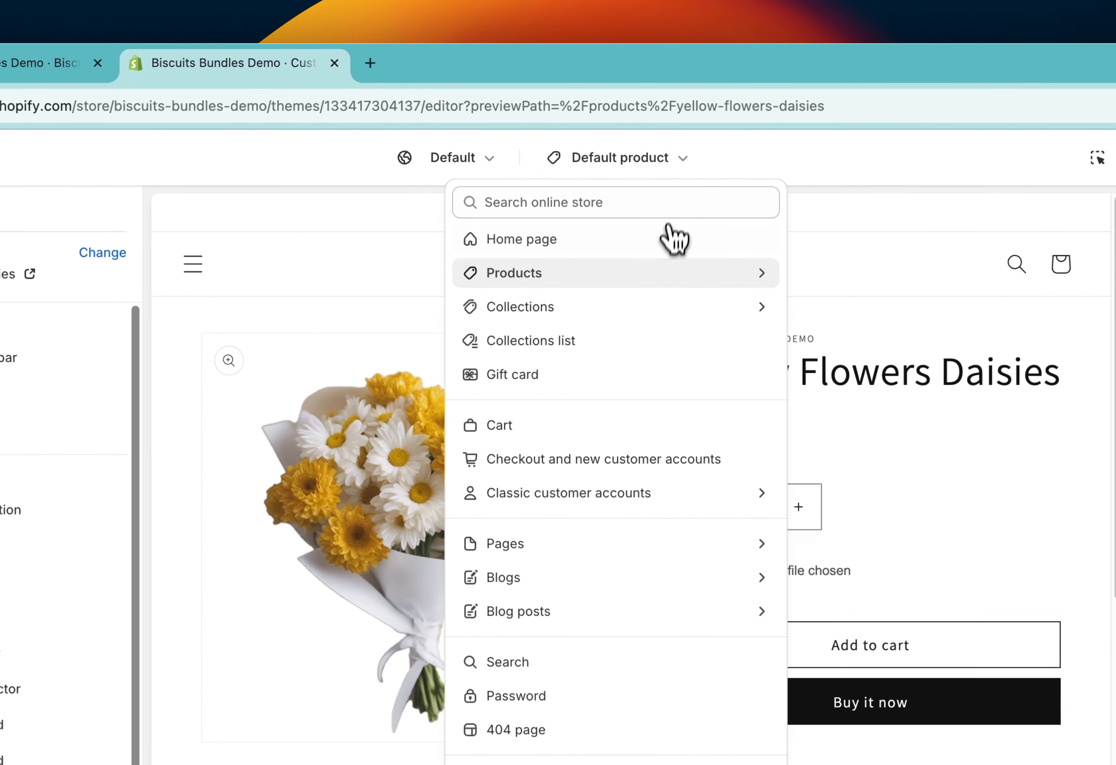
left_click(665, 275)
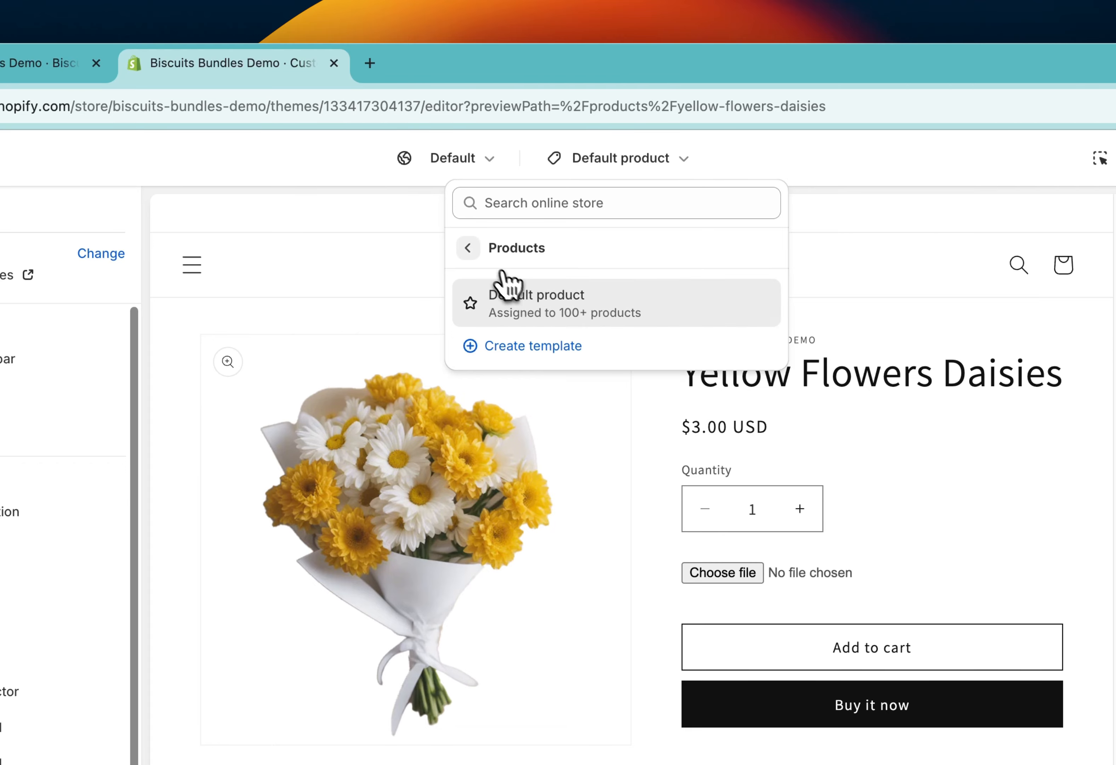
left_click(474, 250)
left_click(738, 158)
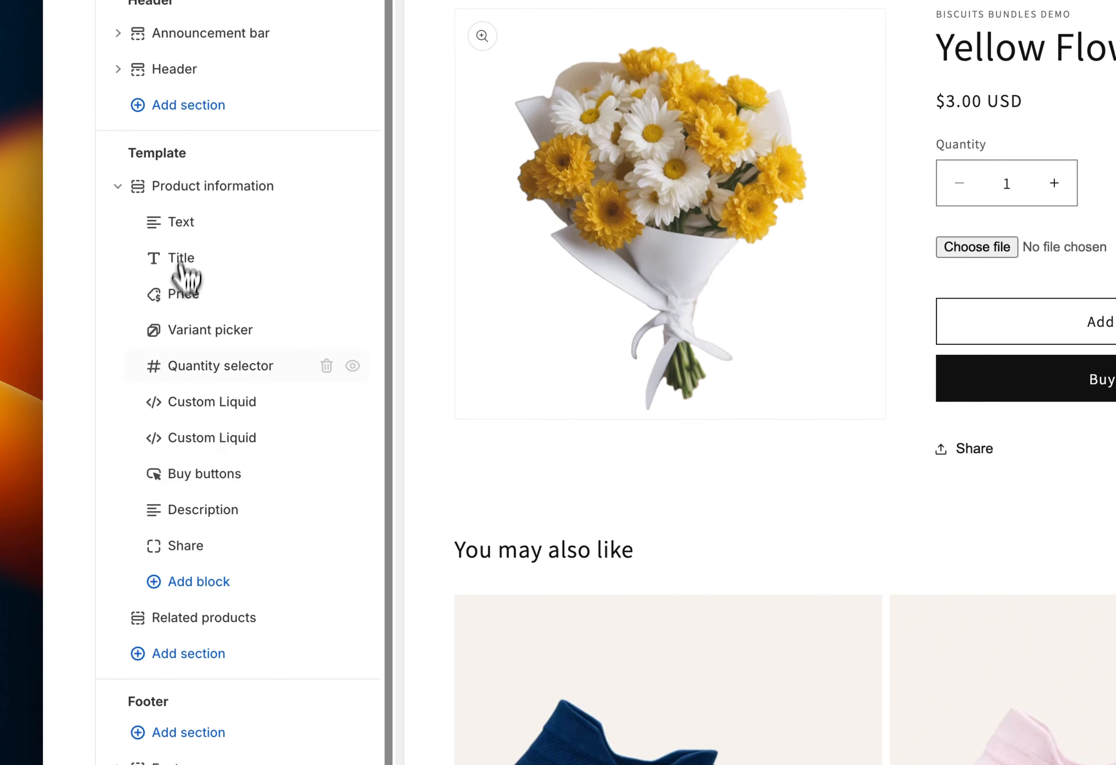
Add the Biscuits Bundle Builder app block to the Product information section and place it directly above Buy buttons
left_click(188, 588)
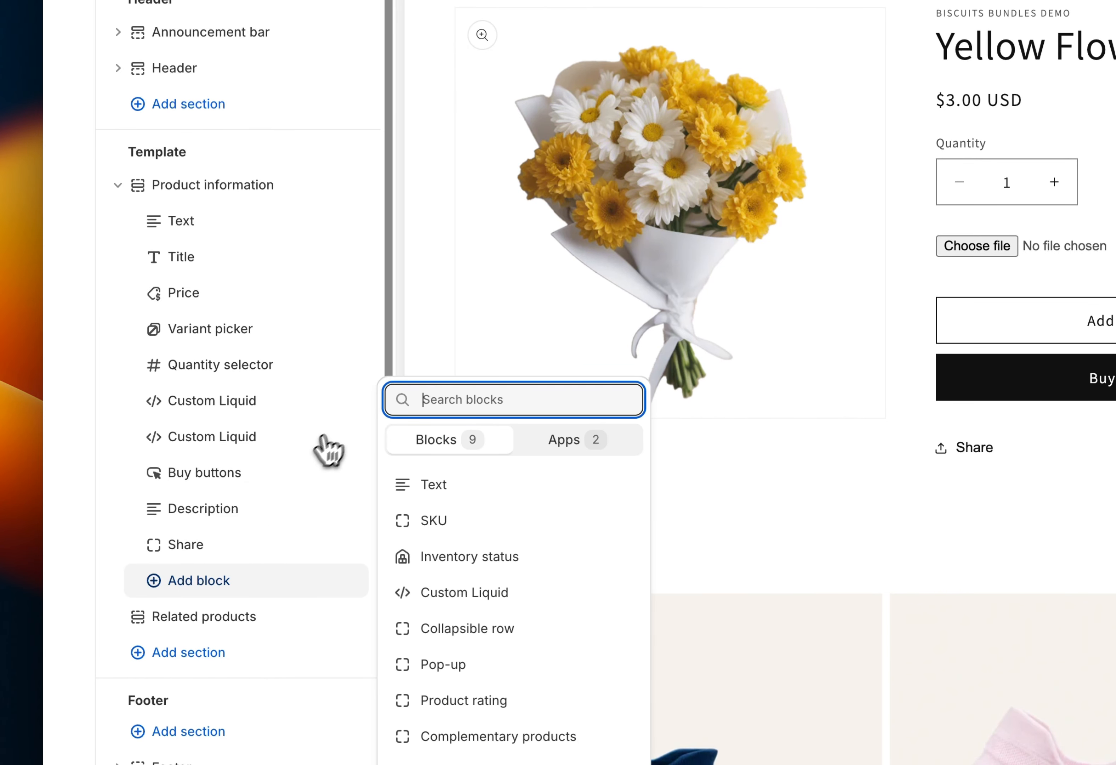
left_click(575, 441)
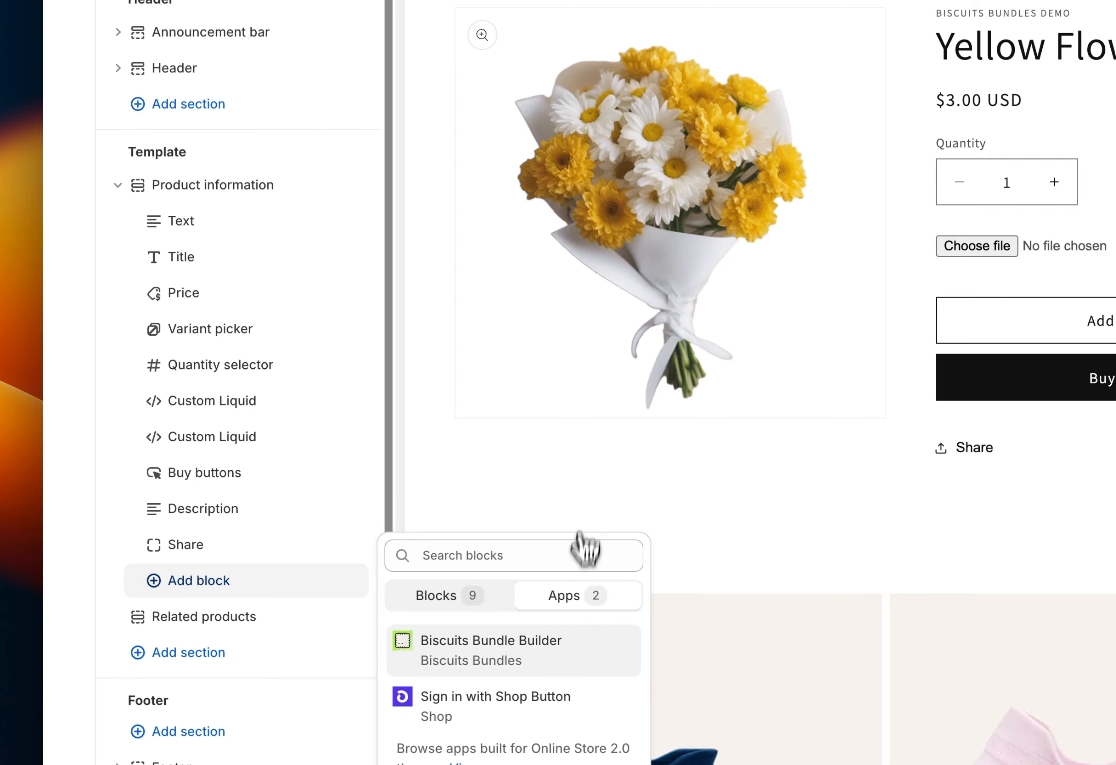
left_click(553, 648)
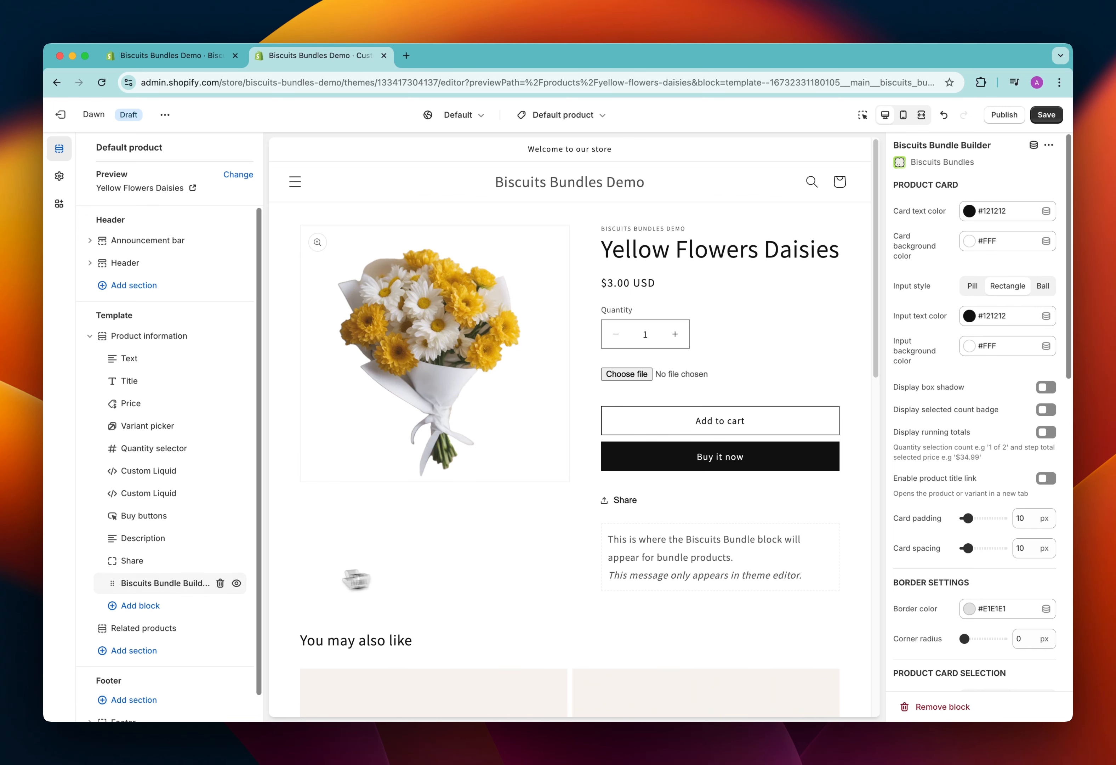
left_click_drag(163, 590, 114, 515)
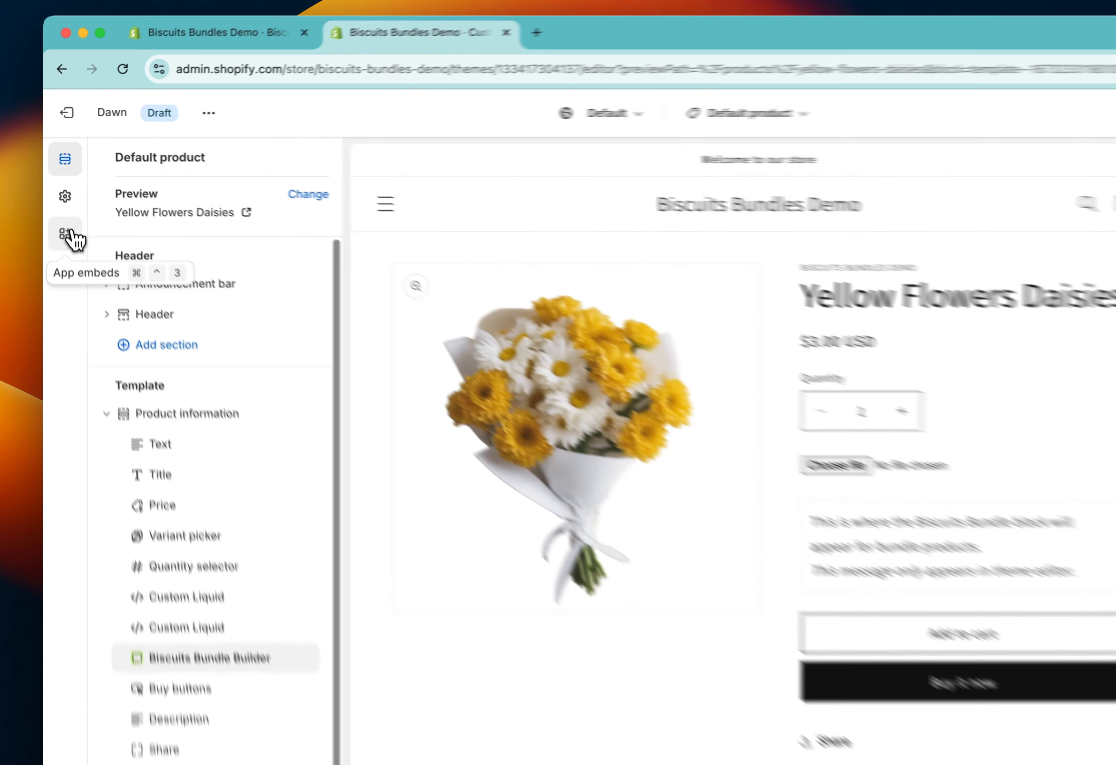
Enable the Biscuits Bundles app embed and review its quick add, quick view and advanced configuration settings
left_click(63, 204)
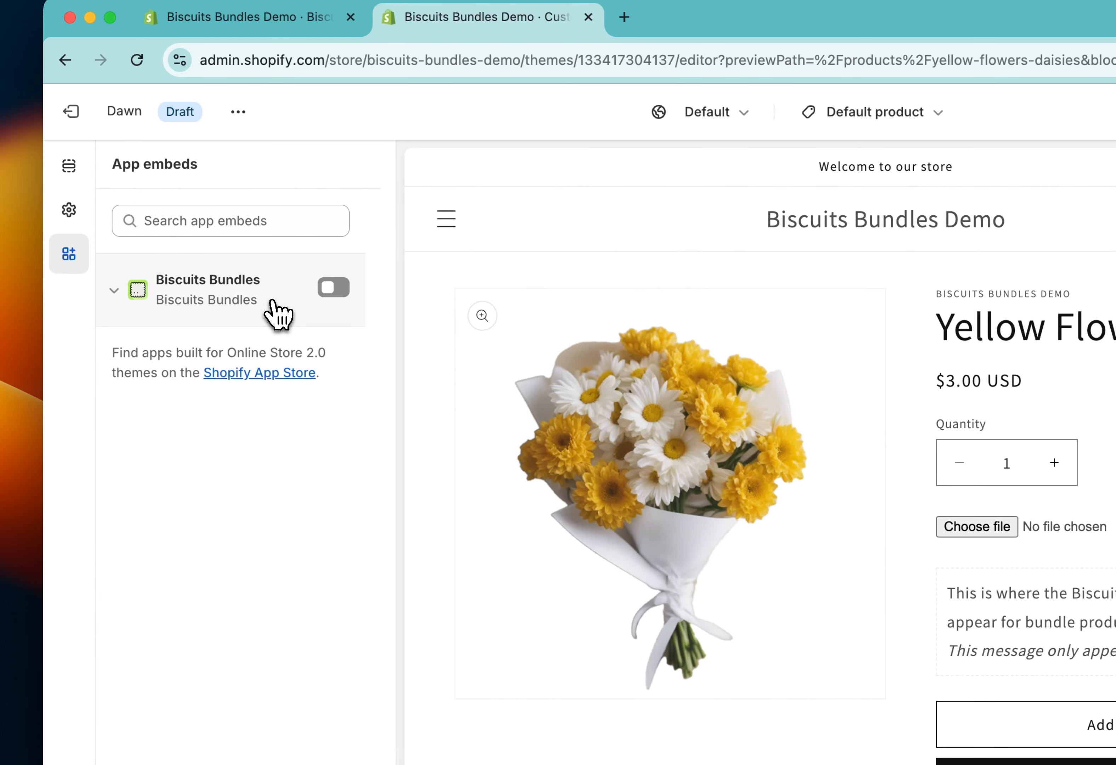
left_click(341, 289)
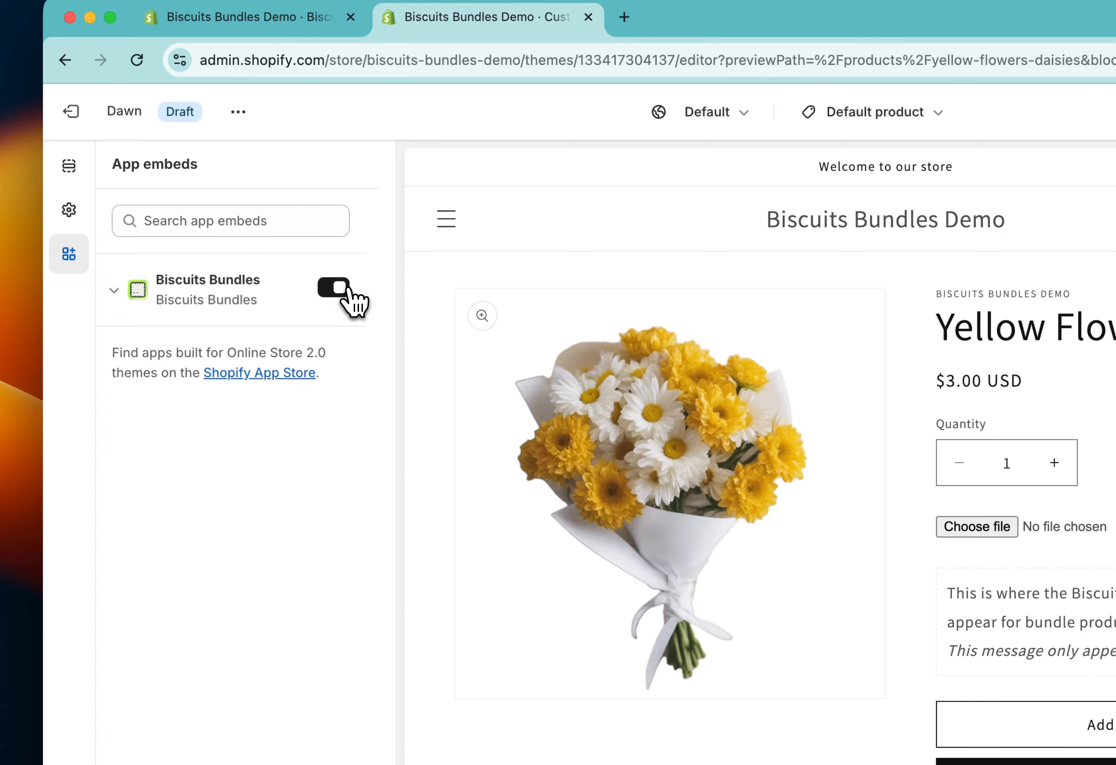
left_click(231, 305)
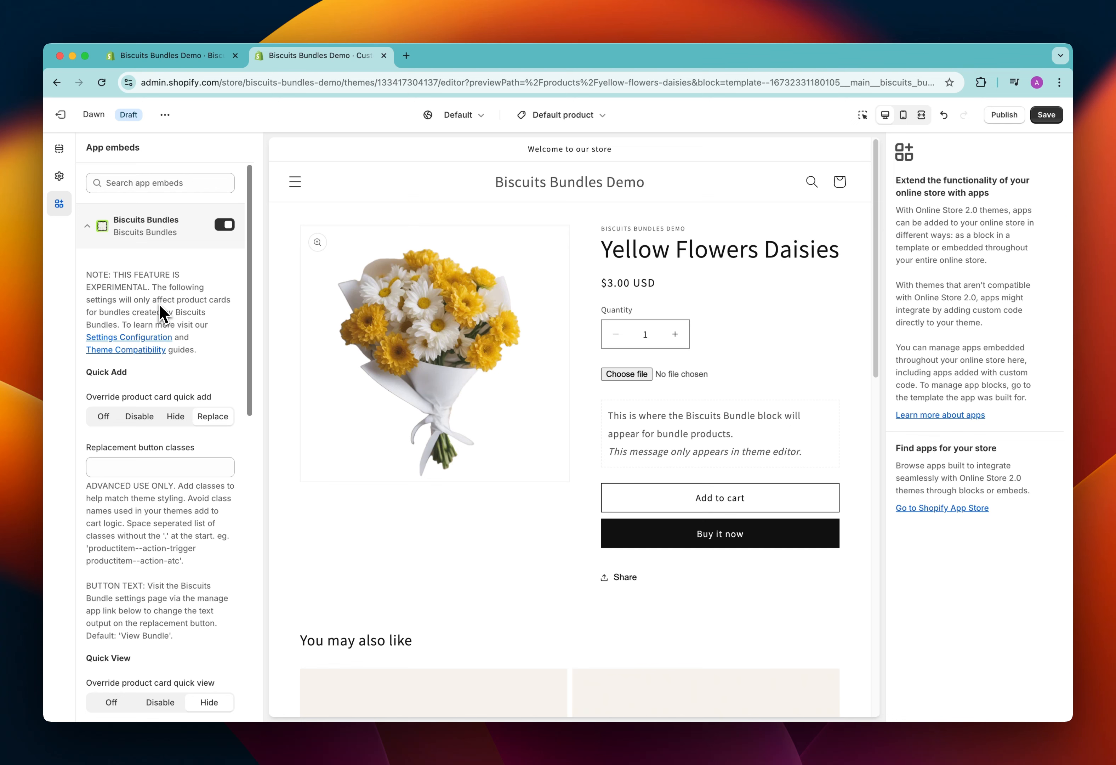
scroll(160, 313, "down", 5)
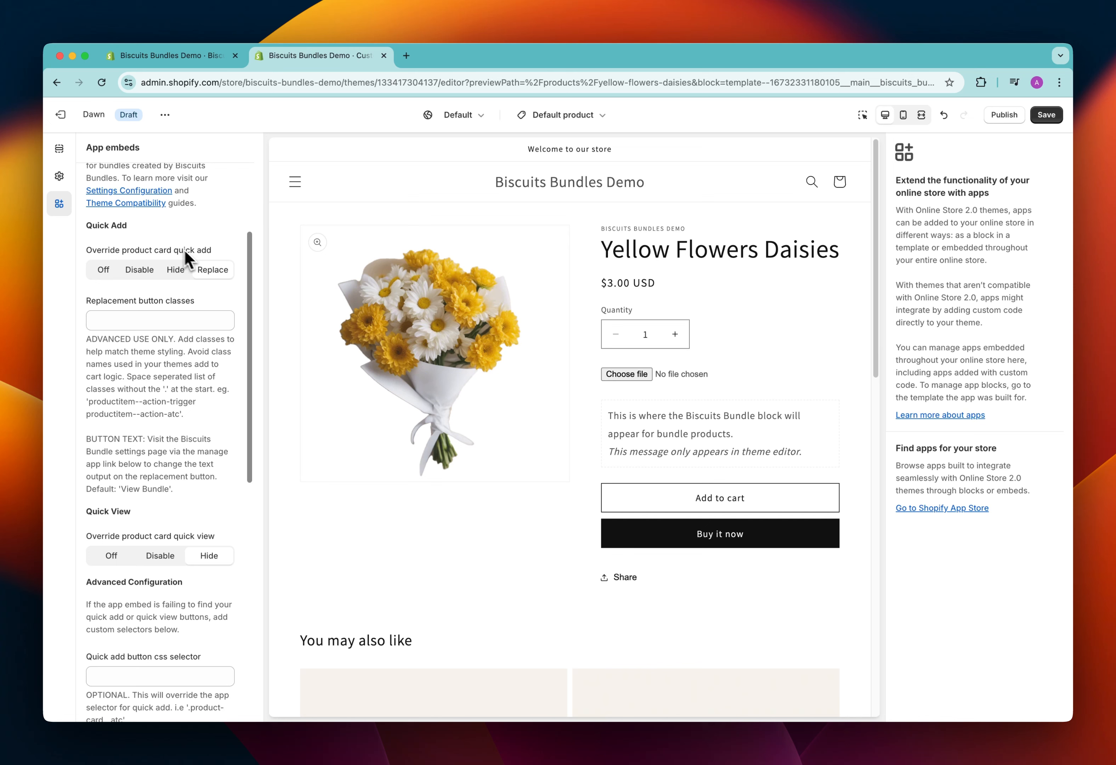
scroll(214, 330, "down", 3)
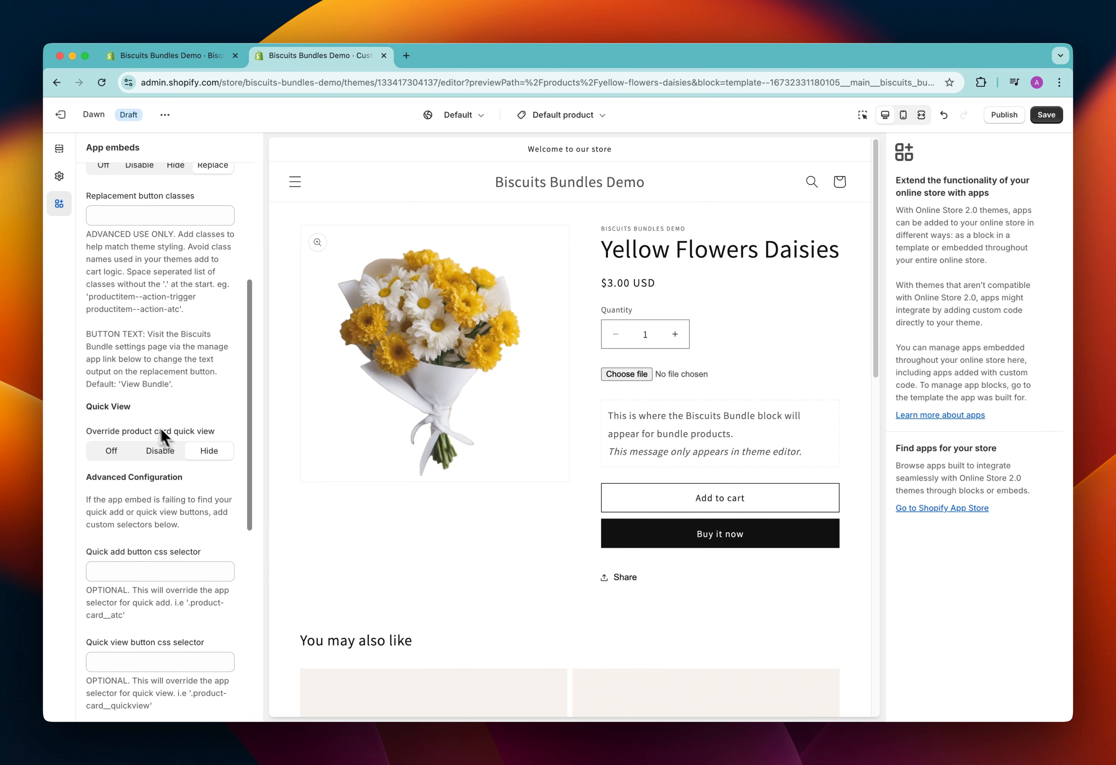
scroll(208, 457, "down", 5)
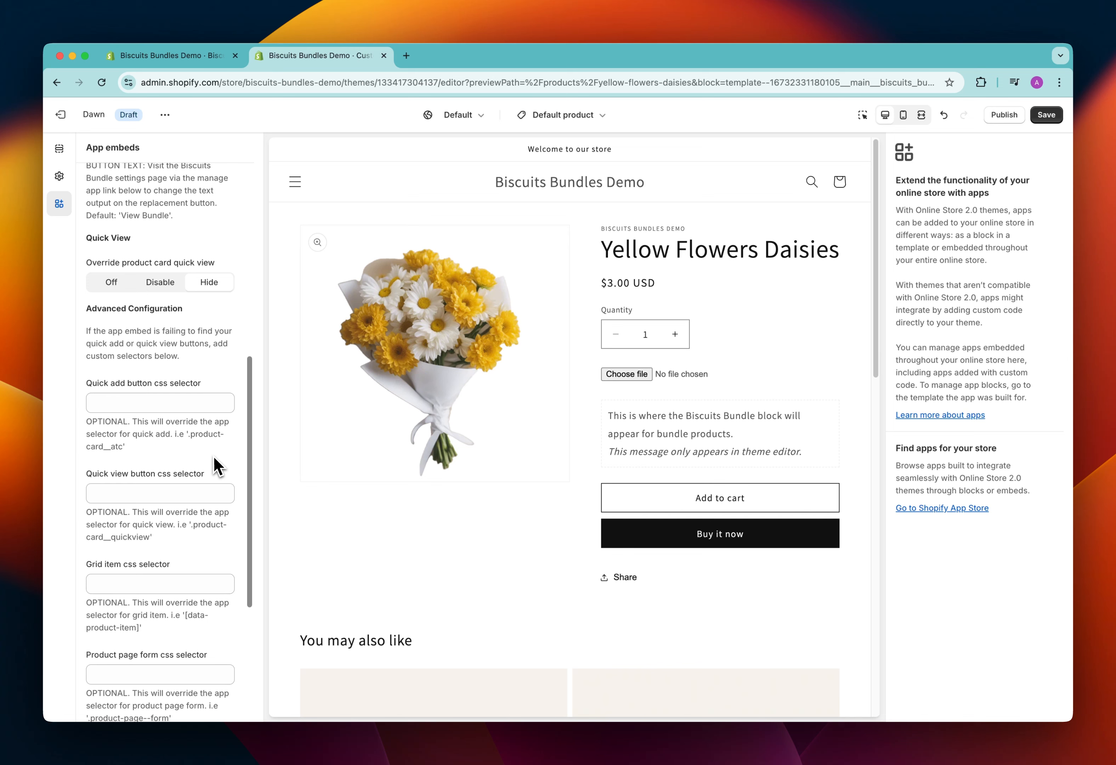
scroll(214, 459, "down", 1)
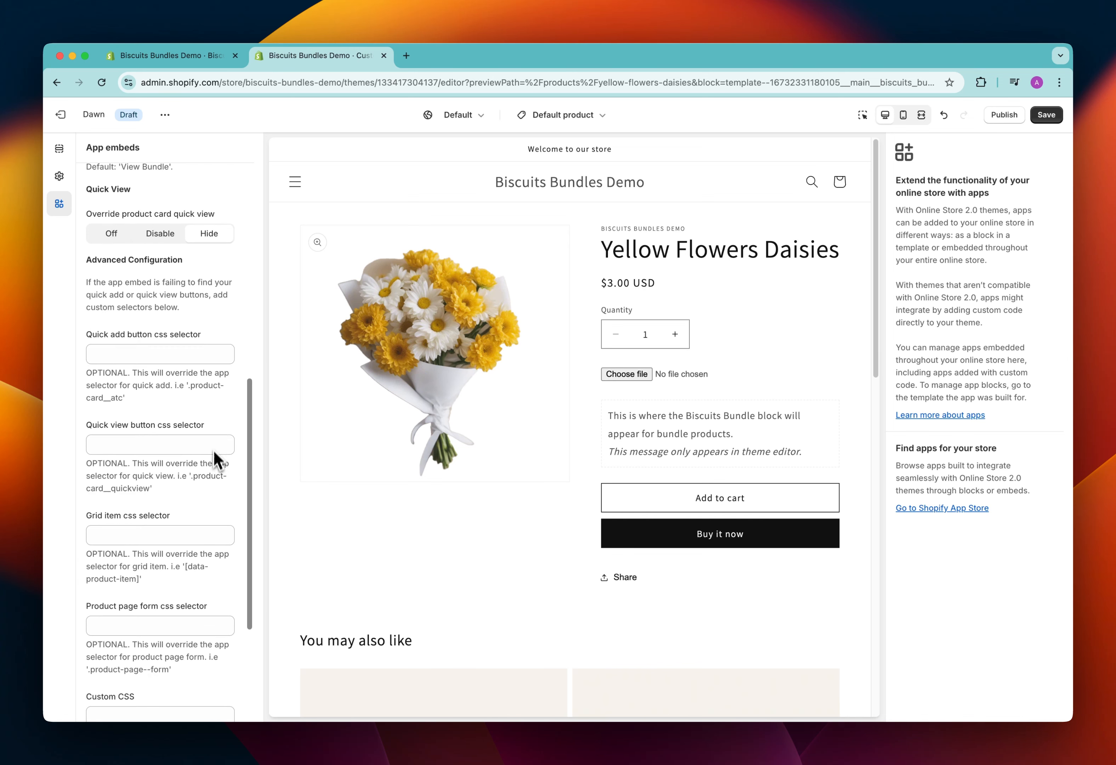
scroll(157, 618, "down", 2)
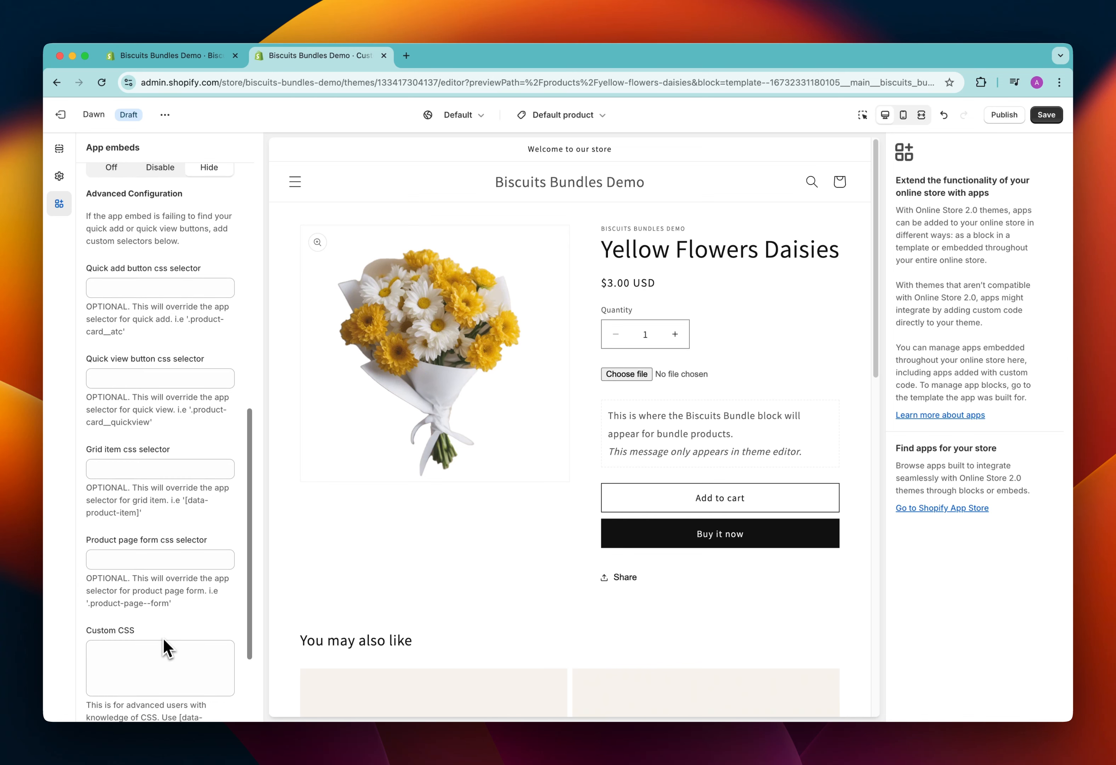
scroll(190, 457, "up", 5)
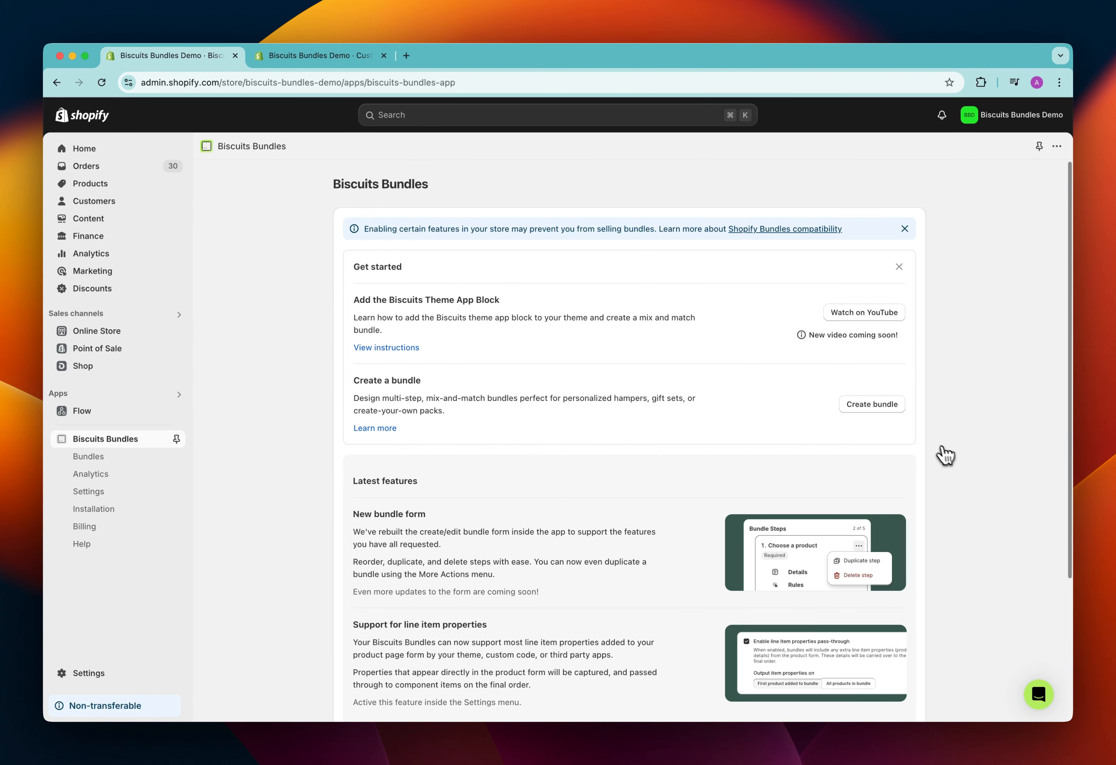
Create a new bundle in the Biscuits Bundles app and title it "Cookies 6 Pack"
left_click(894, 406)
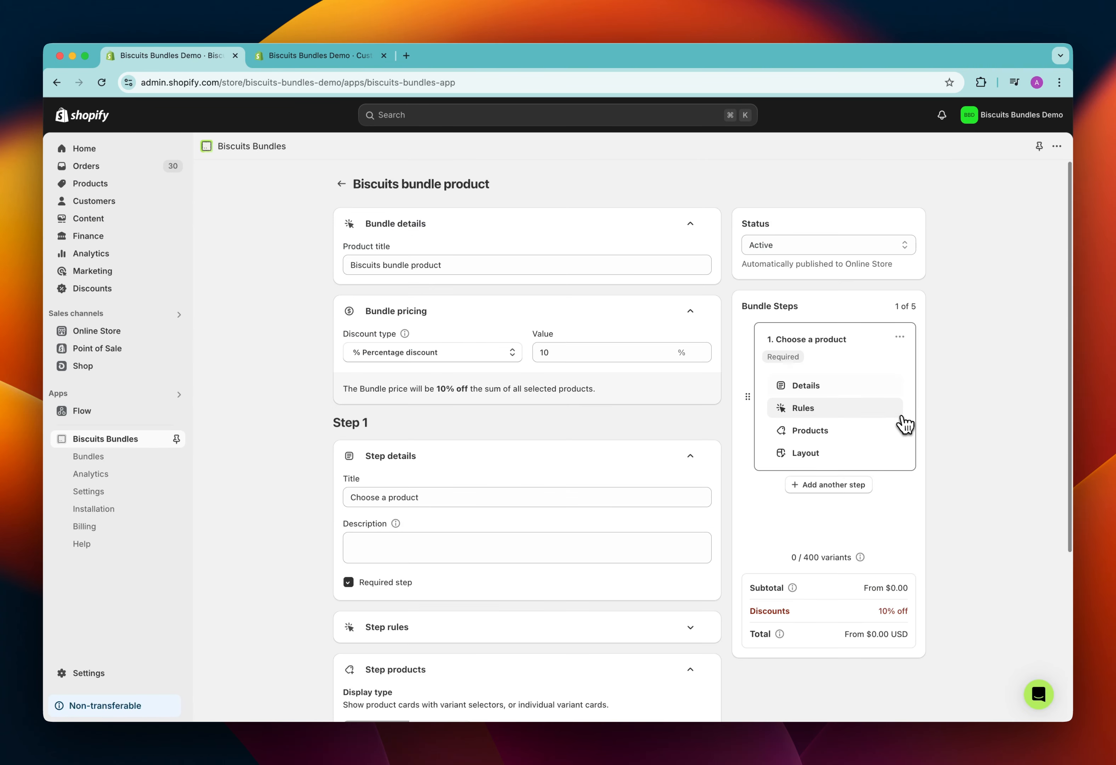
left_click(537, 266)
key("super+a")
type("C")
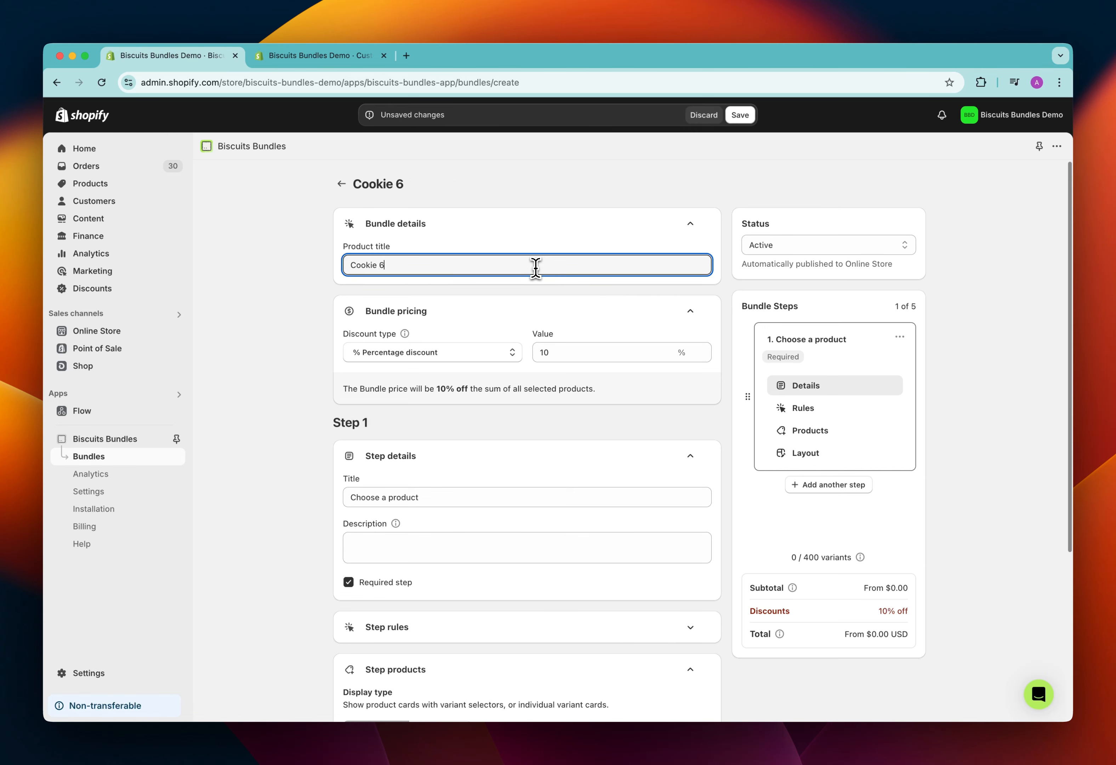
type("ookies 6 Pack")
left_click(378, 265)
type("s")
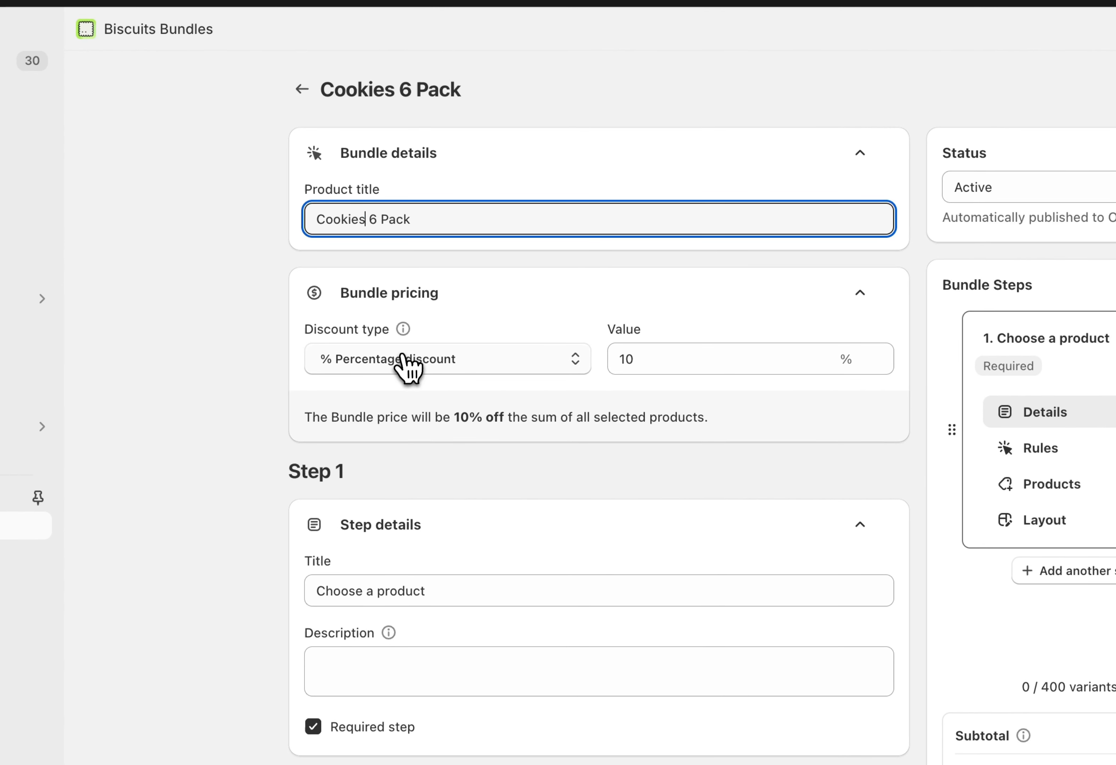
Set the bundle pricing to a fixed total price of $14.99
left_click(405, 370)
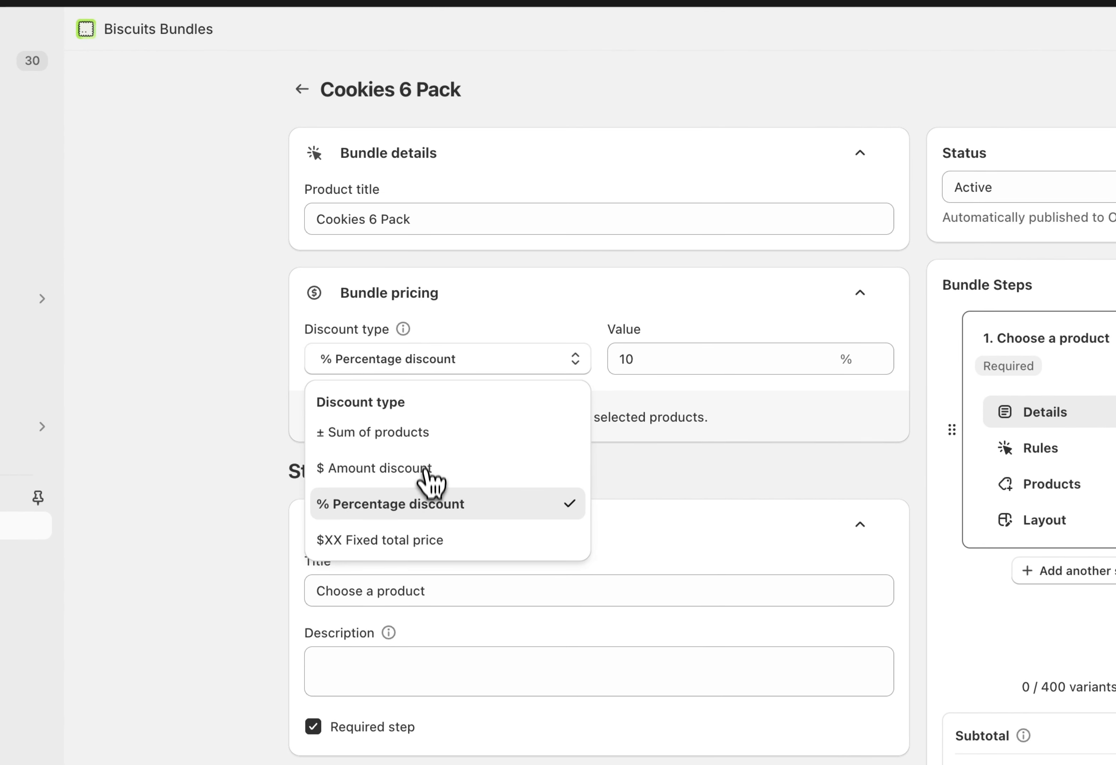
left_click(387, 552)
left_click(707, 372)
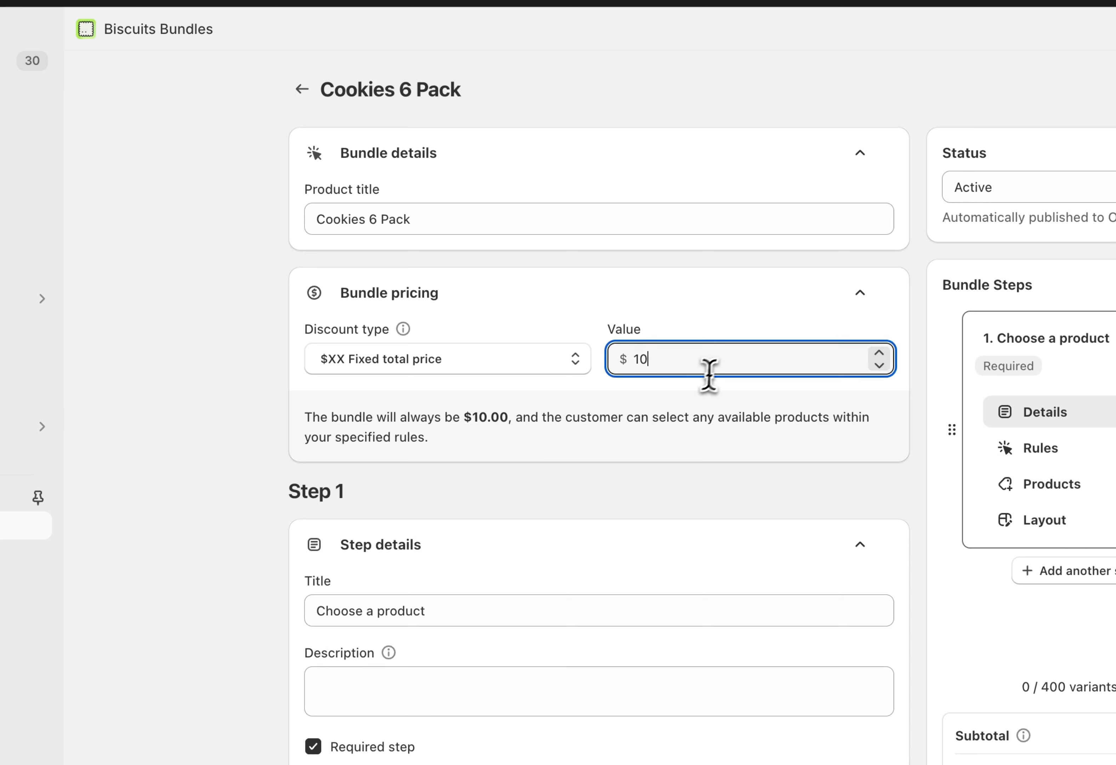
key("BackSpace")
key("BackSpace")
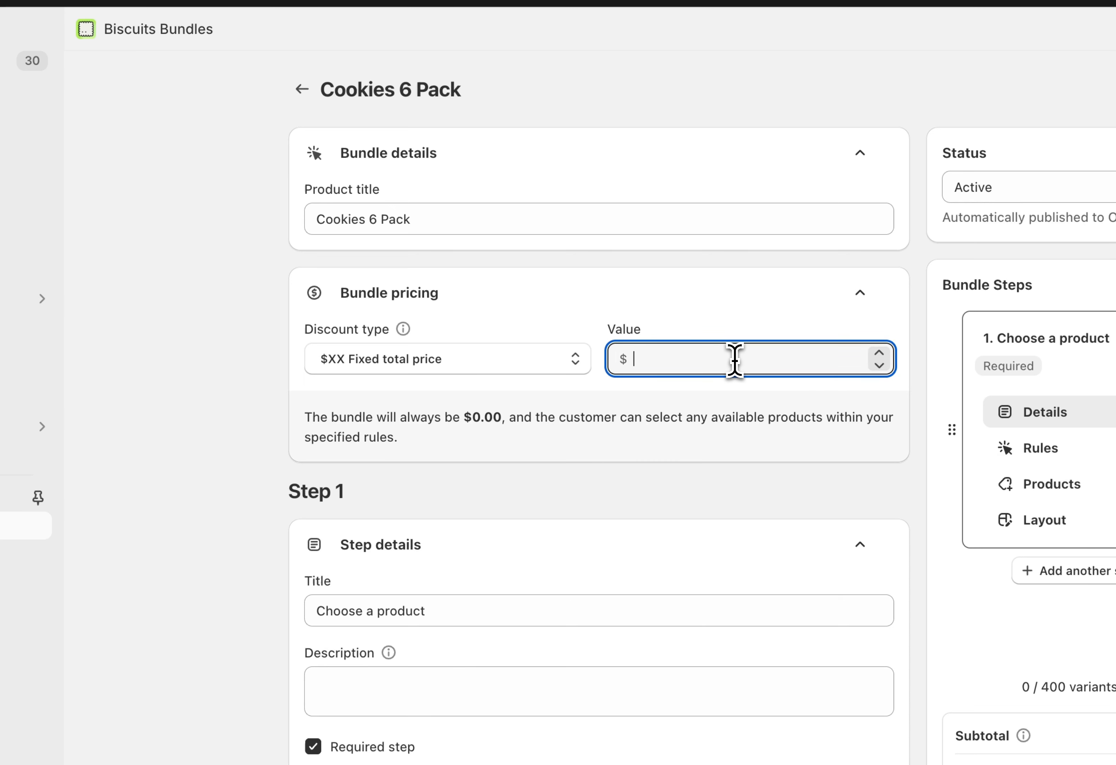
type("14.99")
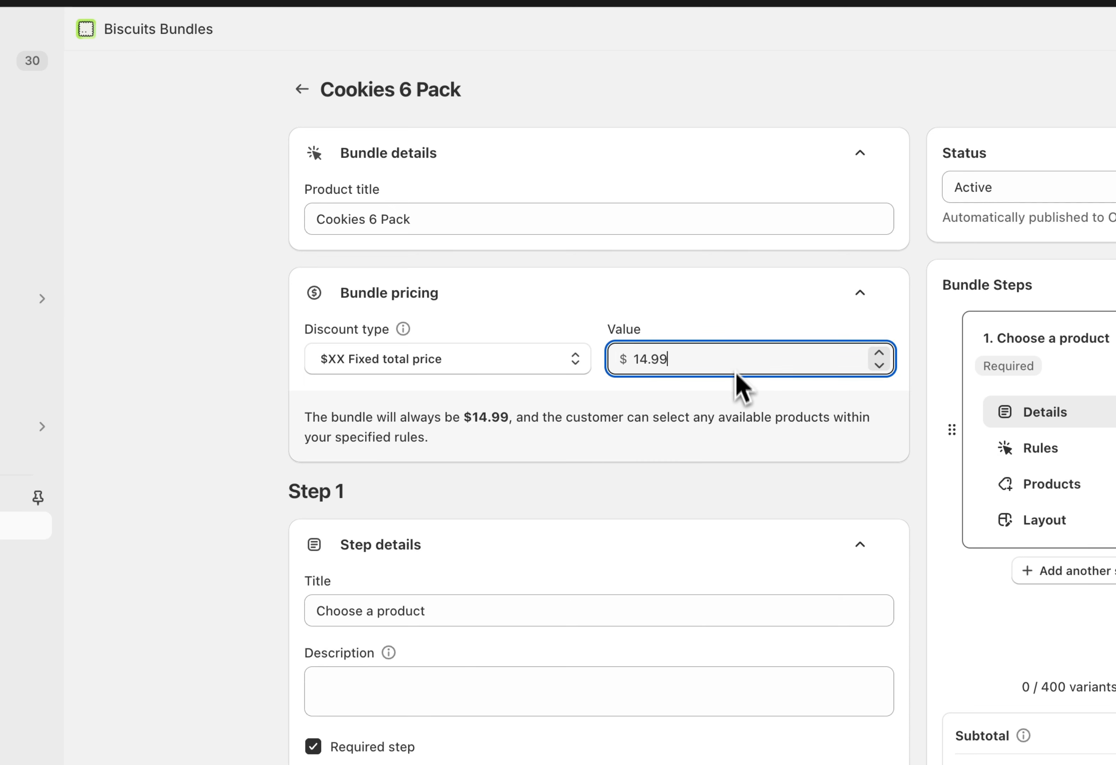
left_click(739, 462)
Change the title of bundle Step 1 to "Choose 6 flavours"
scroll(743, 459, "down", 2)
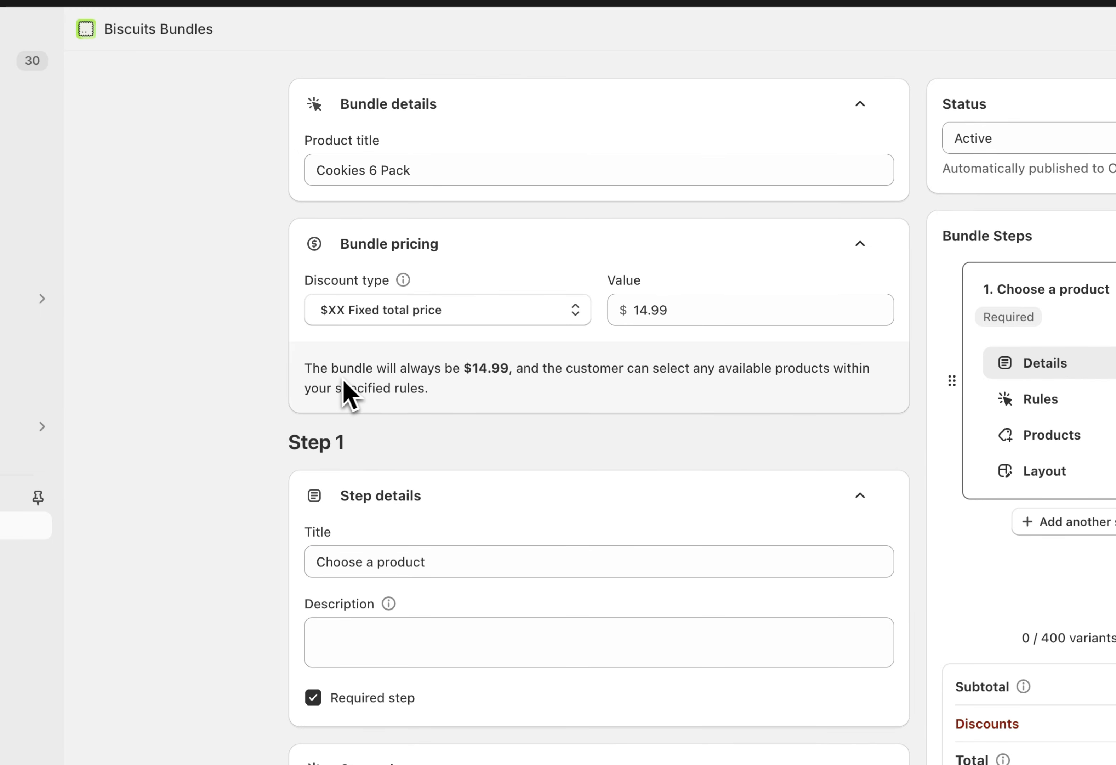
scroll(461, 412, "down", 1)
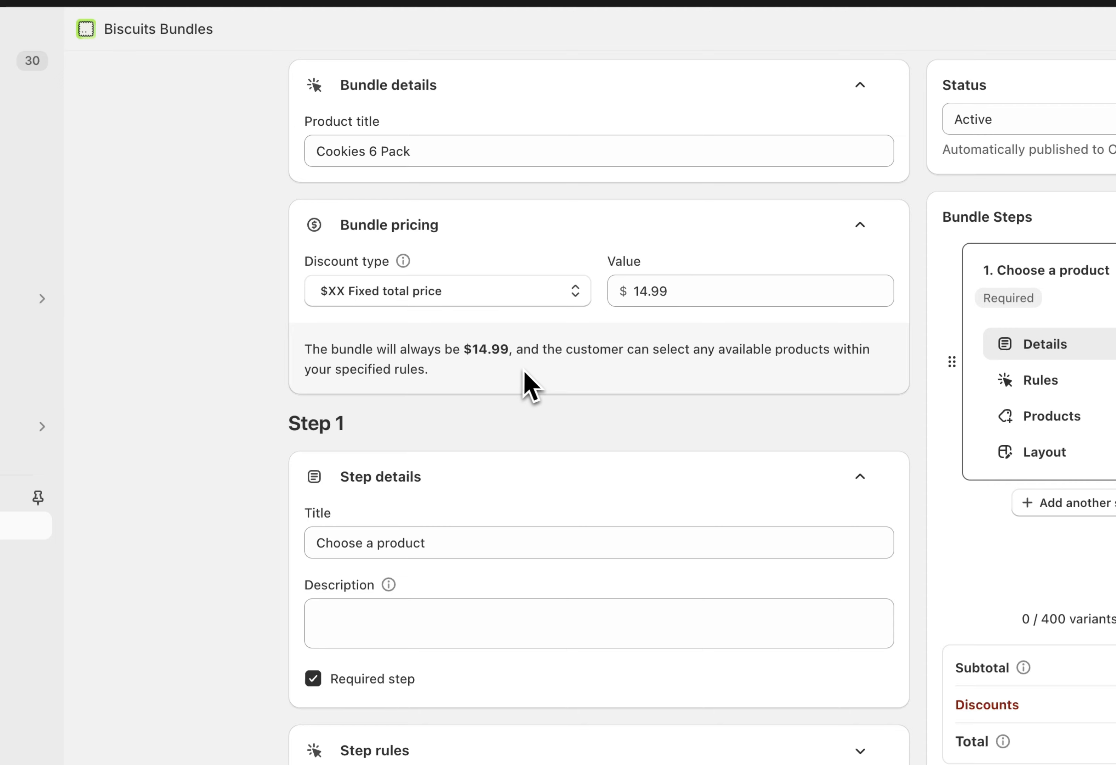
scroll(551, 376, "down", 5)
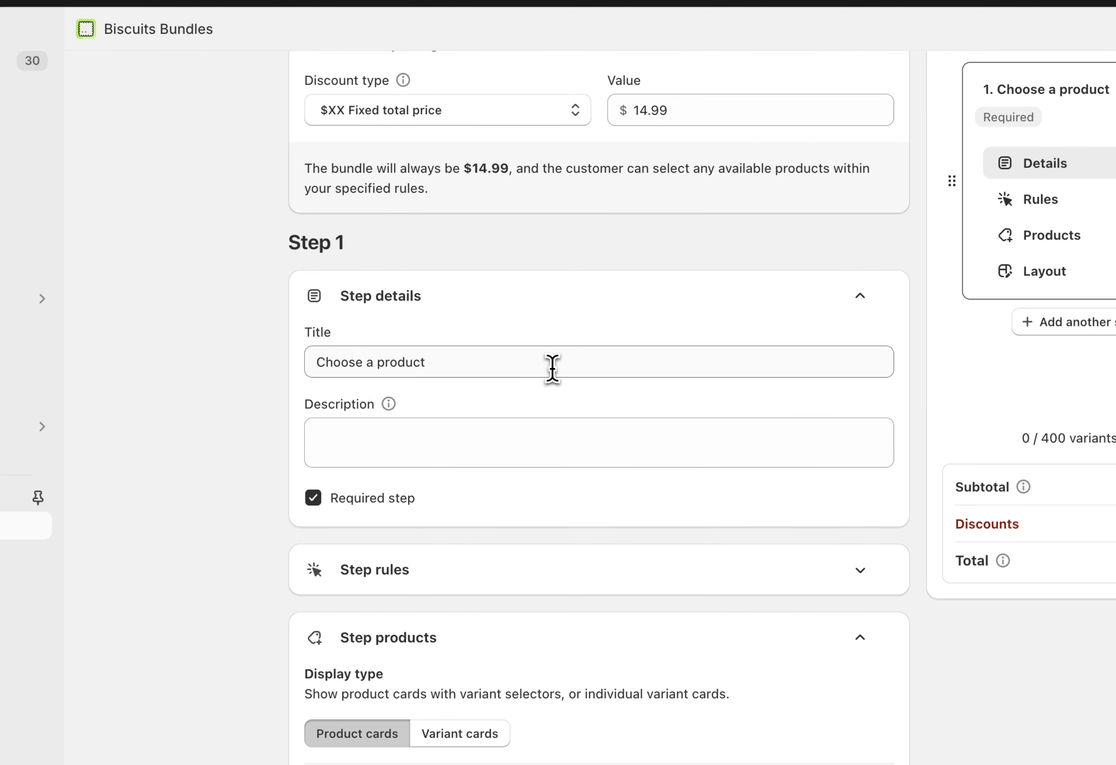
left_click(536, 372)
key("super+a")
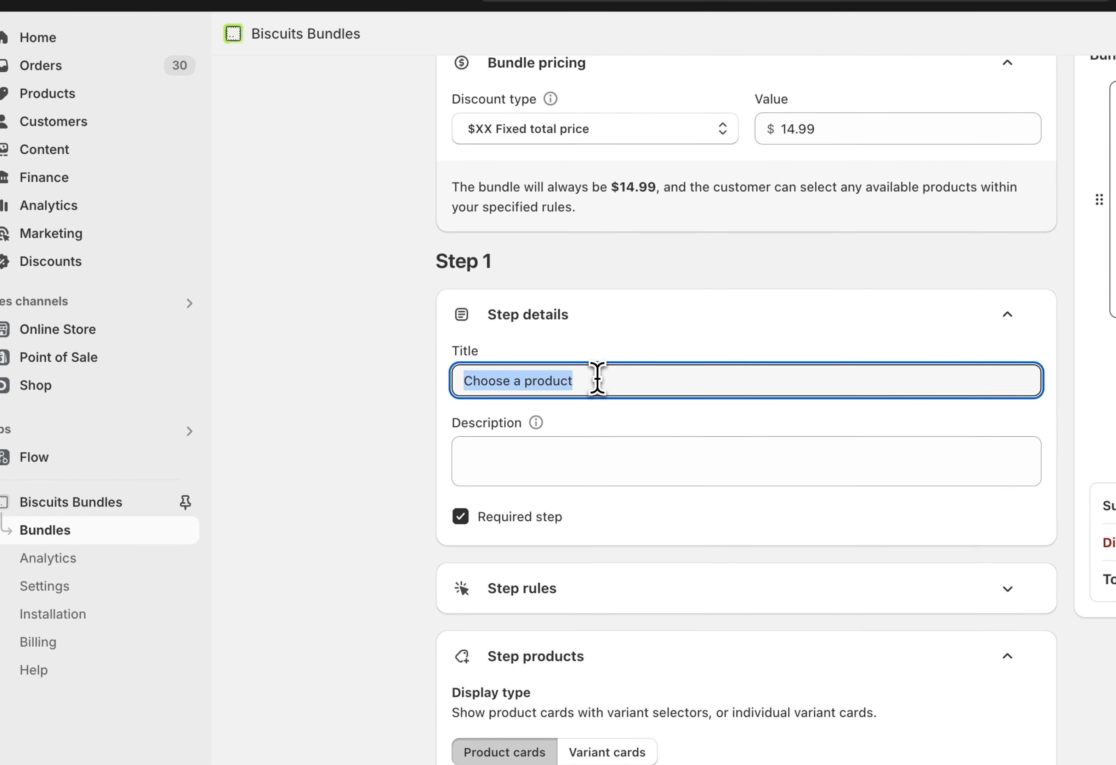
type("Cho")
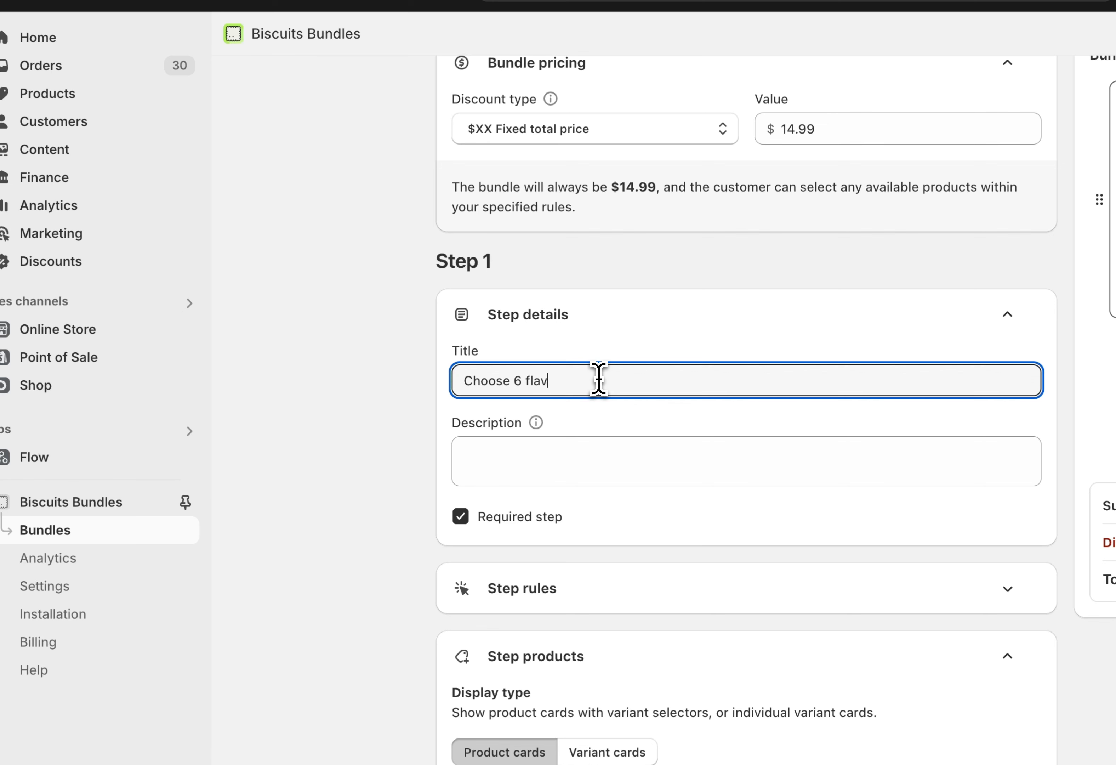
Expand the rules of Step 1 and set the item selection limits to Multiple products
scroll(602, 468, "down", 2)
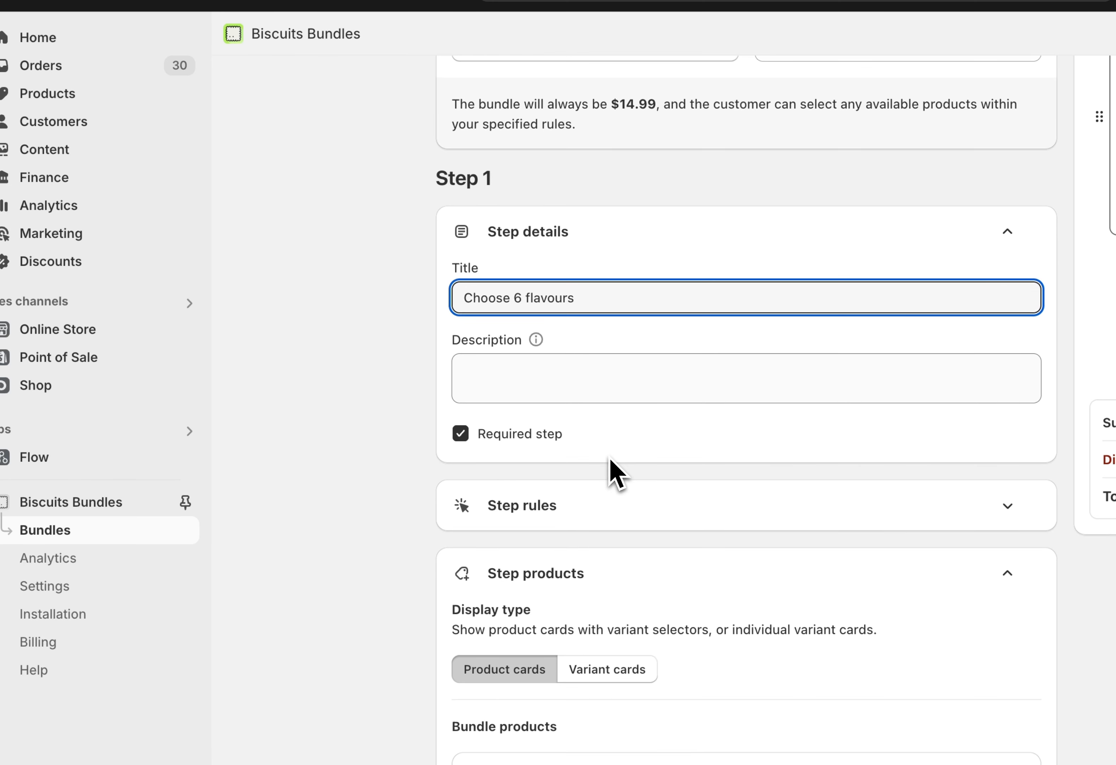
scroll(627, 466, "down", 2)
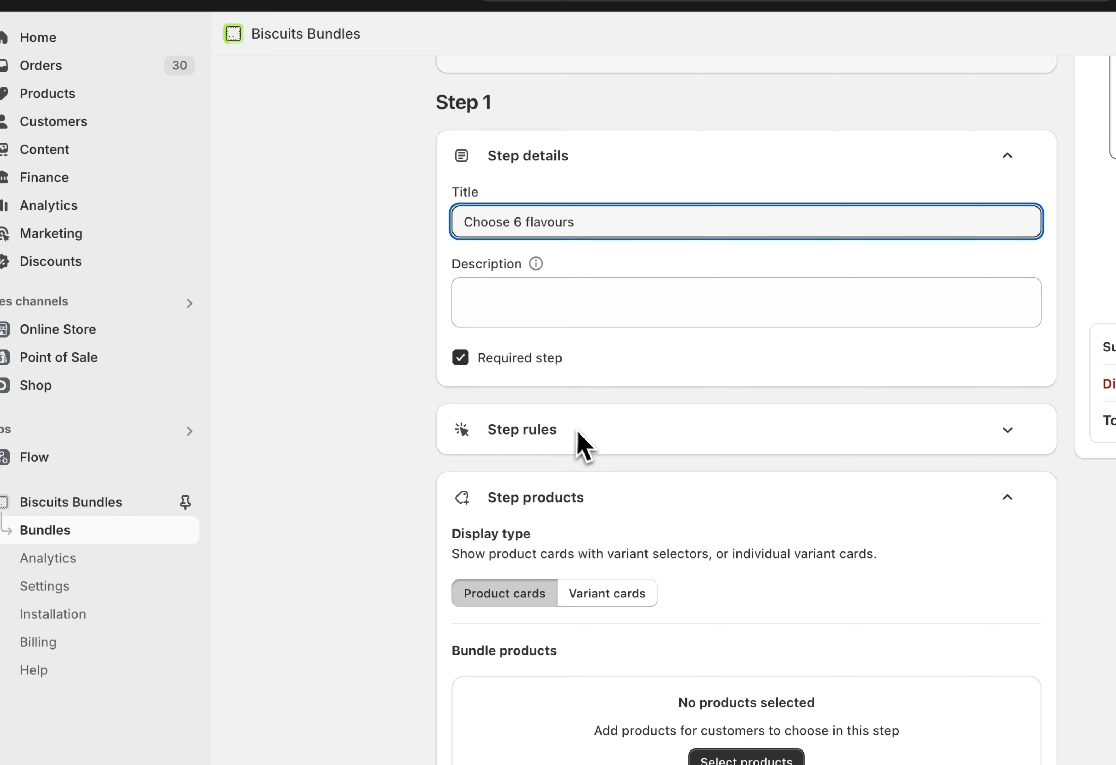
scroll(554, 375, "down", 1)
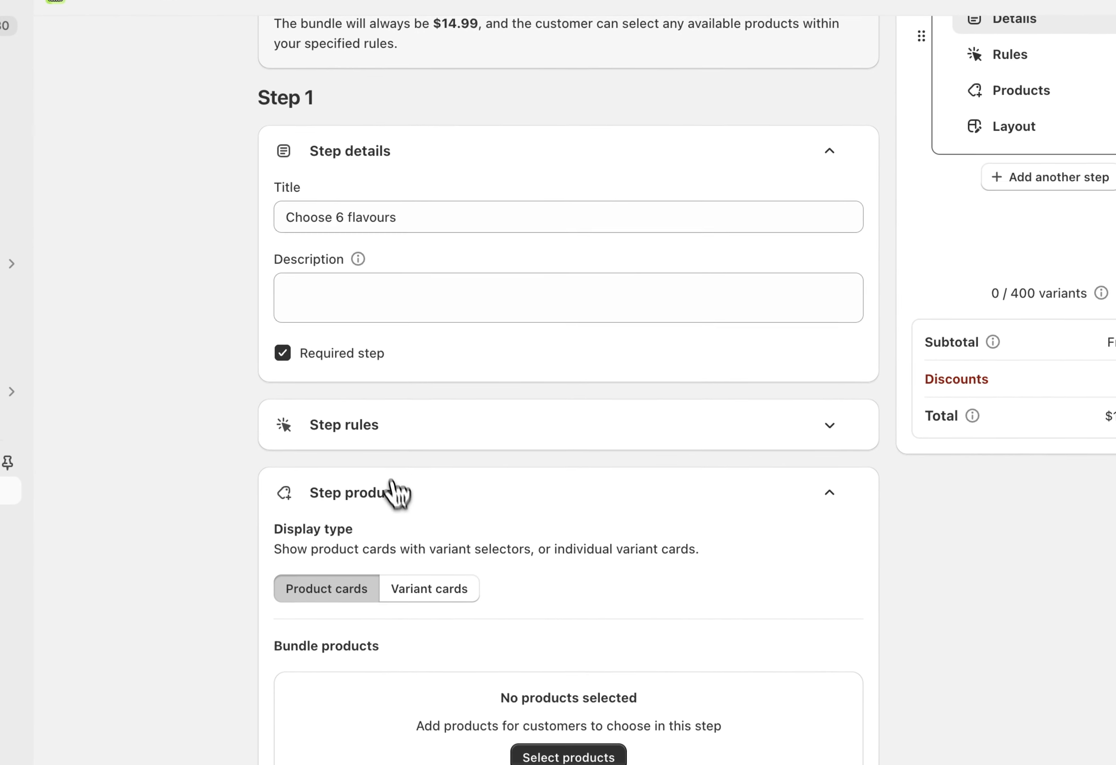
left_click(557, 430)
scroll(384, 452, "down", 5)
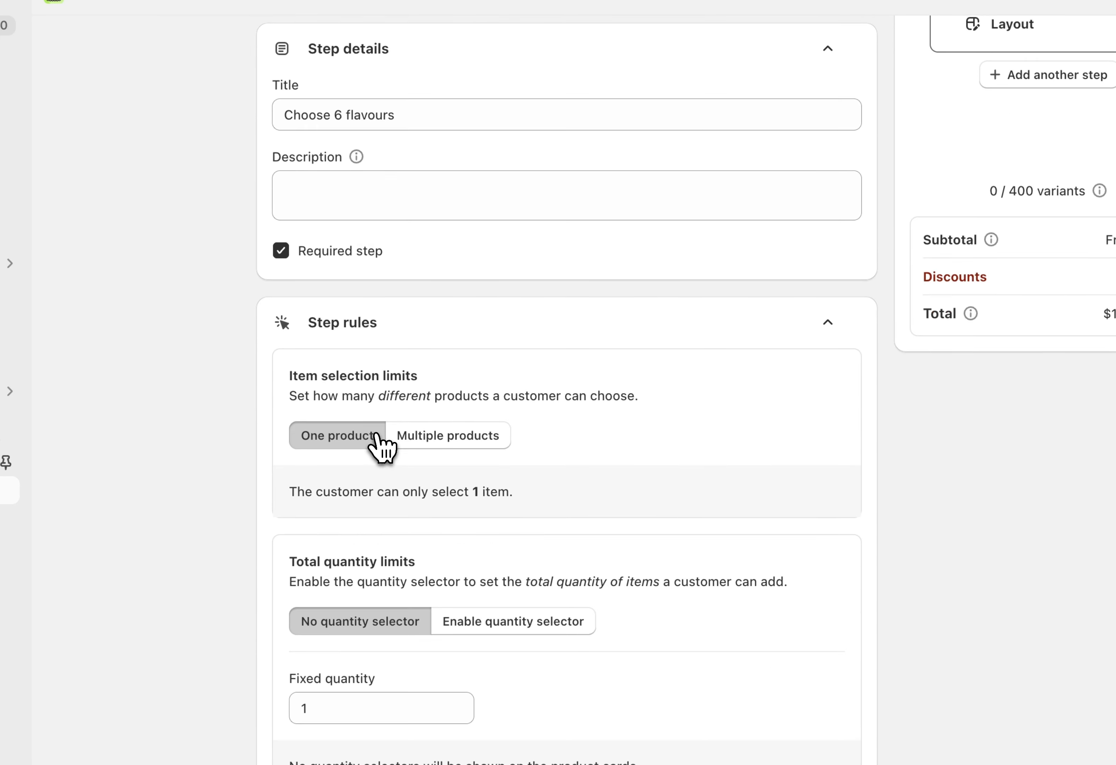
scroll(562, 523, "down", 1)
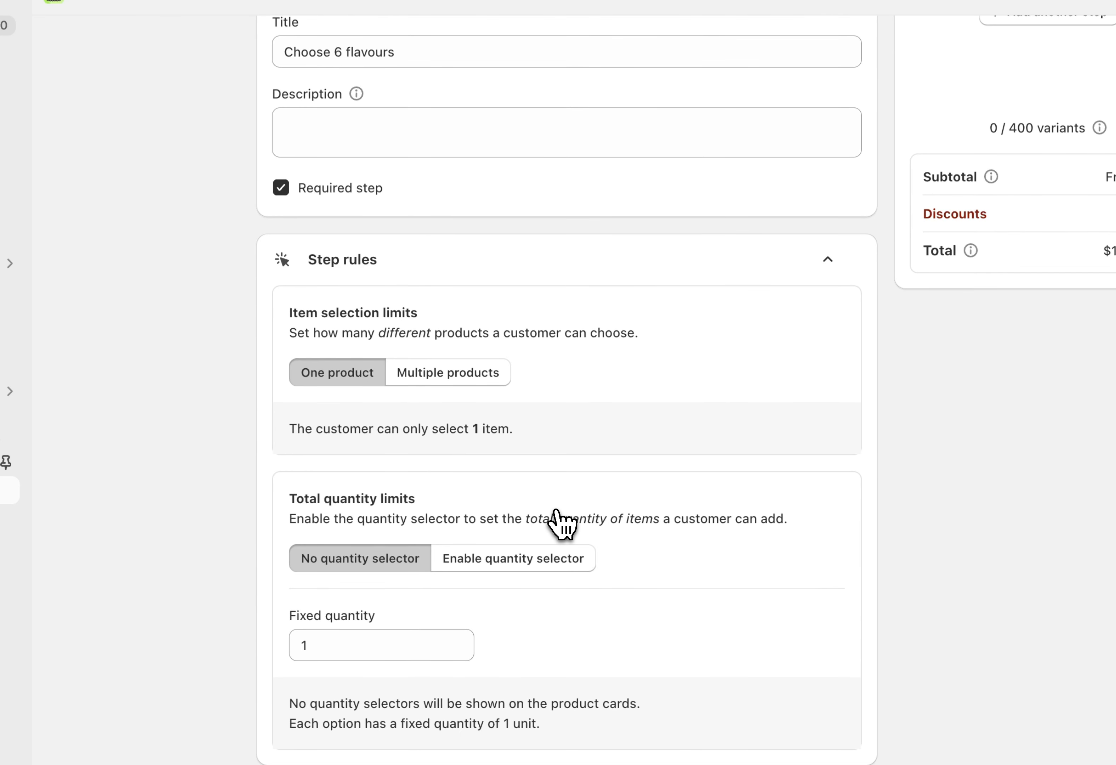
left_click(487, 383)
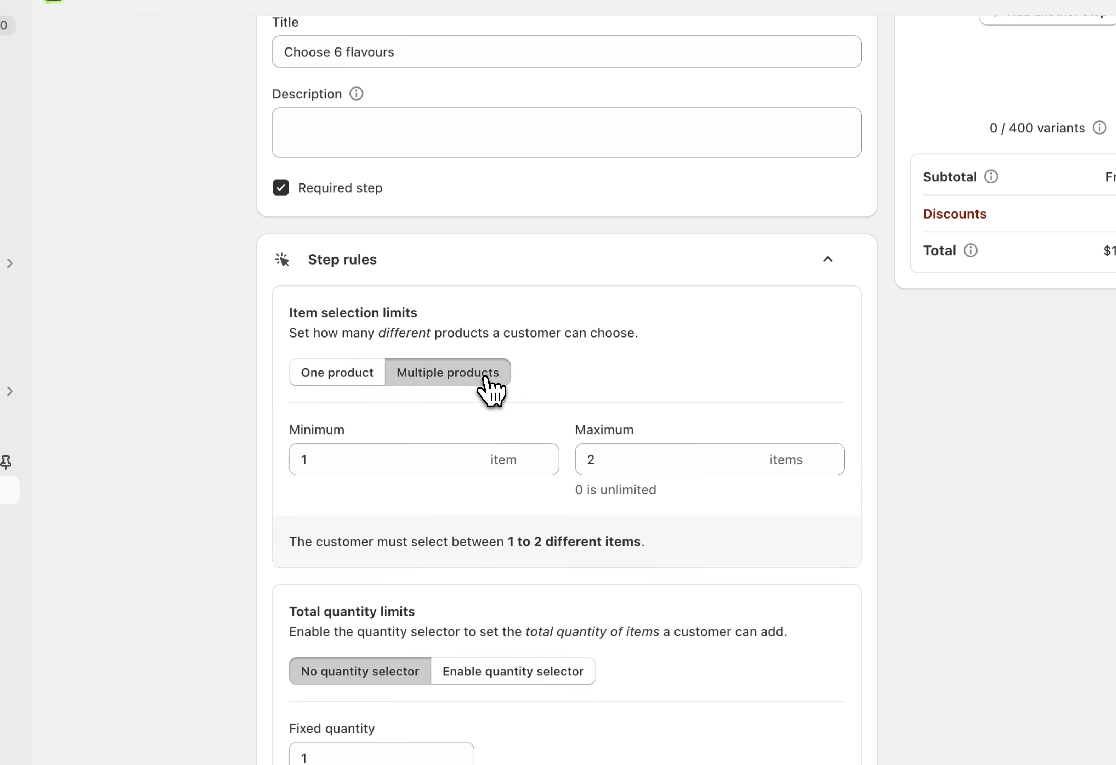
Set the maximum number of different items a customer can select in the step to 6
scroll(534, 413, "down", 1)
left_click(651, 439)
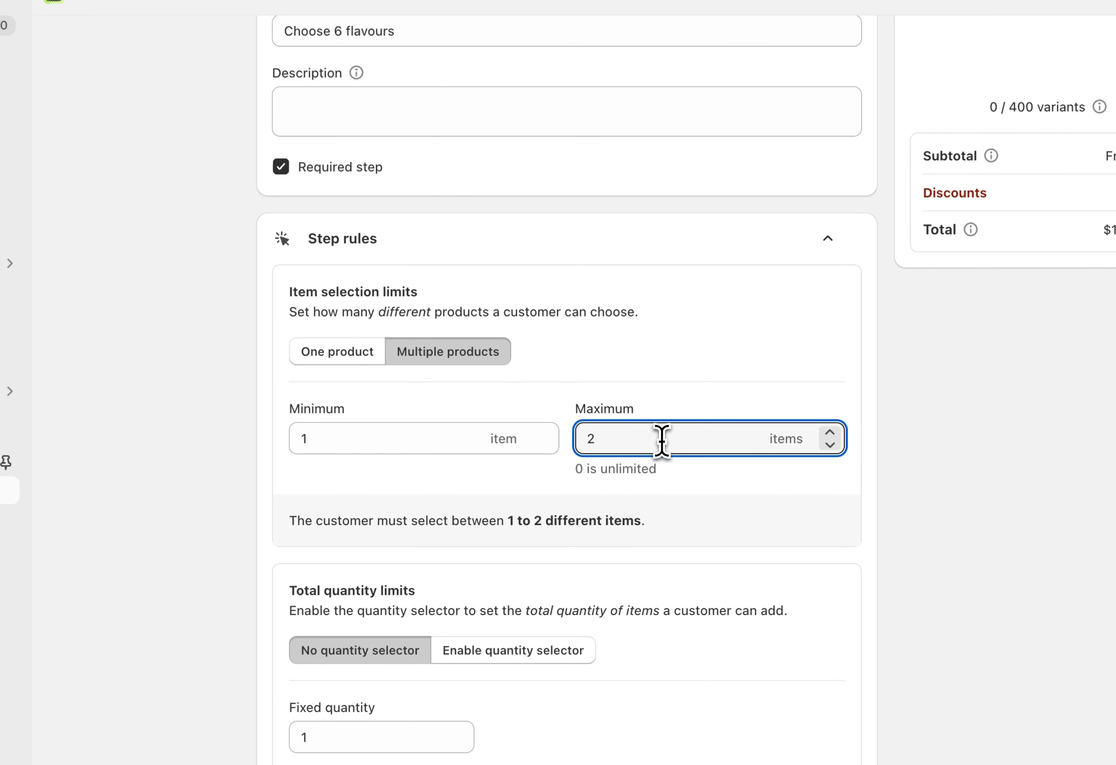
key("BackSpace")
type("6")
left_click(652, 499)
scroll(643, 505, "down", 1)
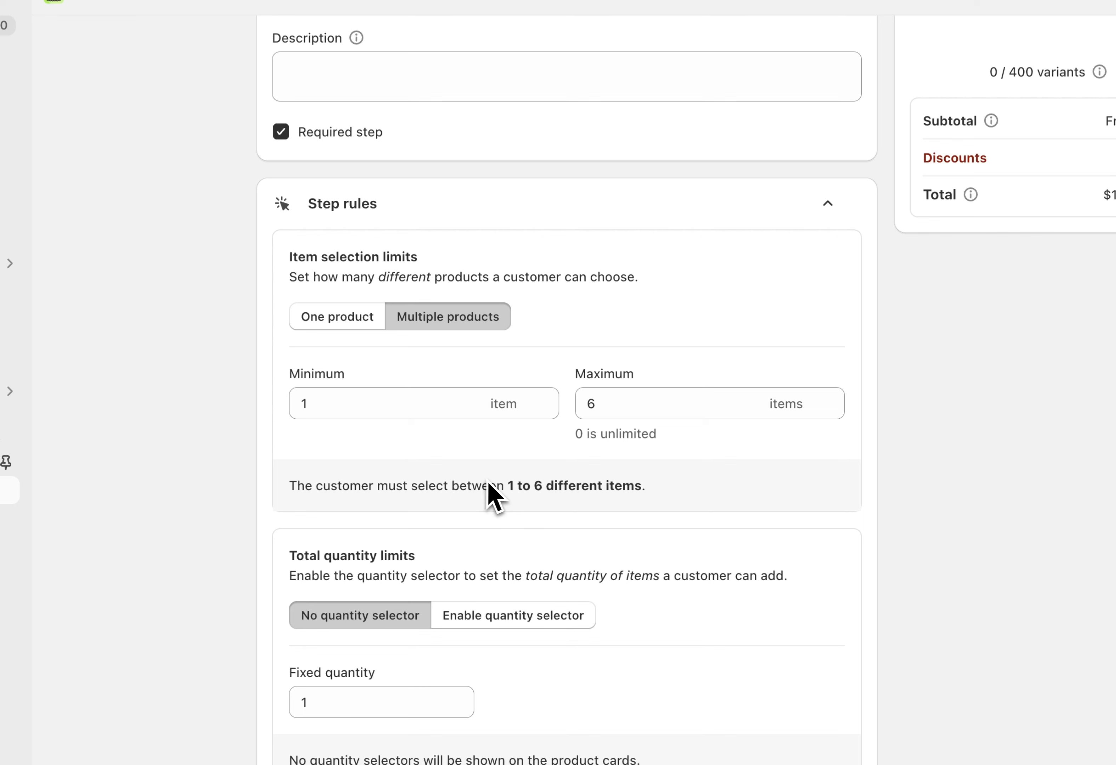
Enable the quantity selector for the step and set both the minimum and maximum total quantity to 6
scroll(588, 500, "down", 3)
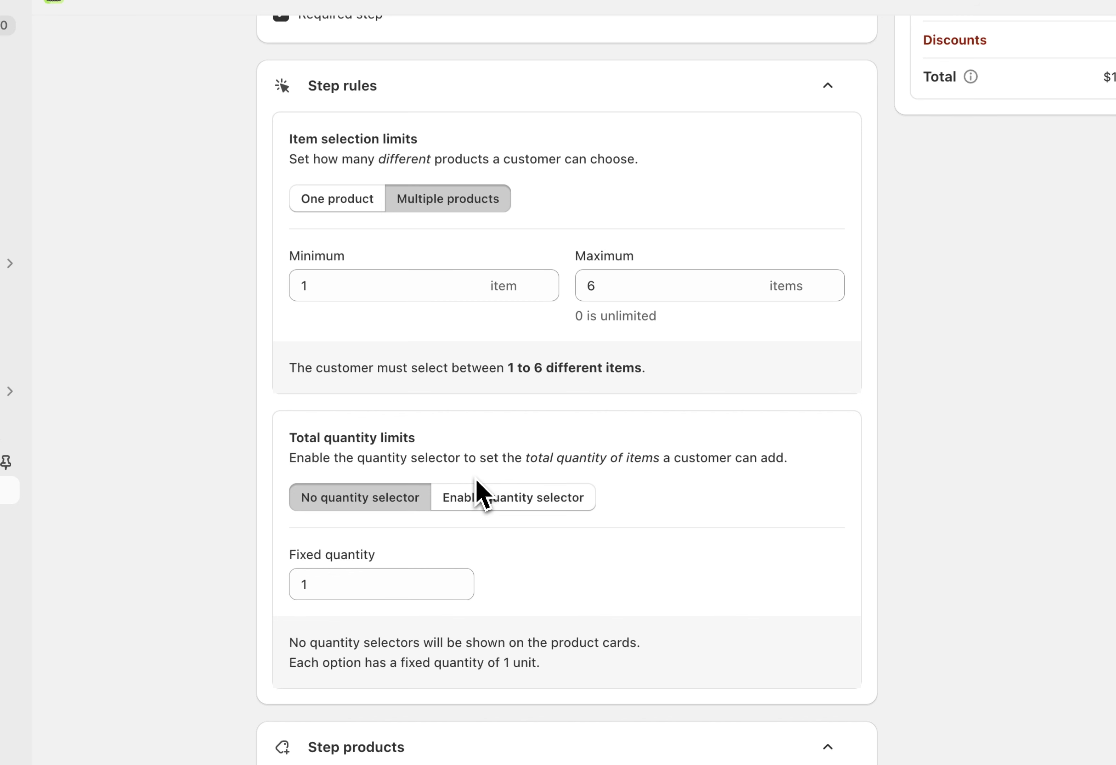
left_click(480, 506)
scroll(559, 527, "down", 1)
scroll(607, 527, "down", 1)
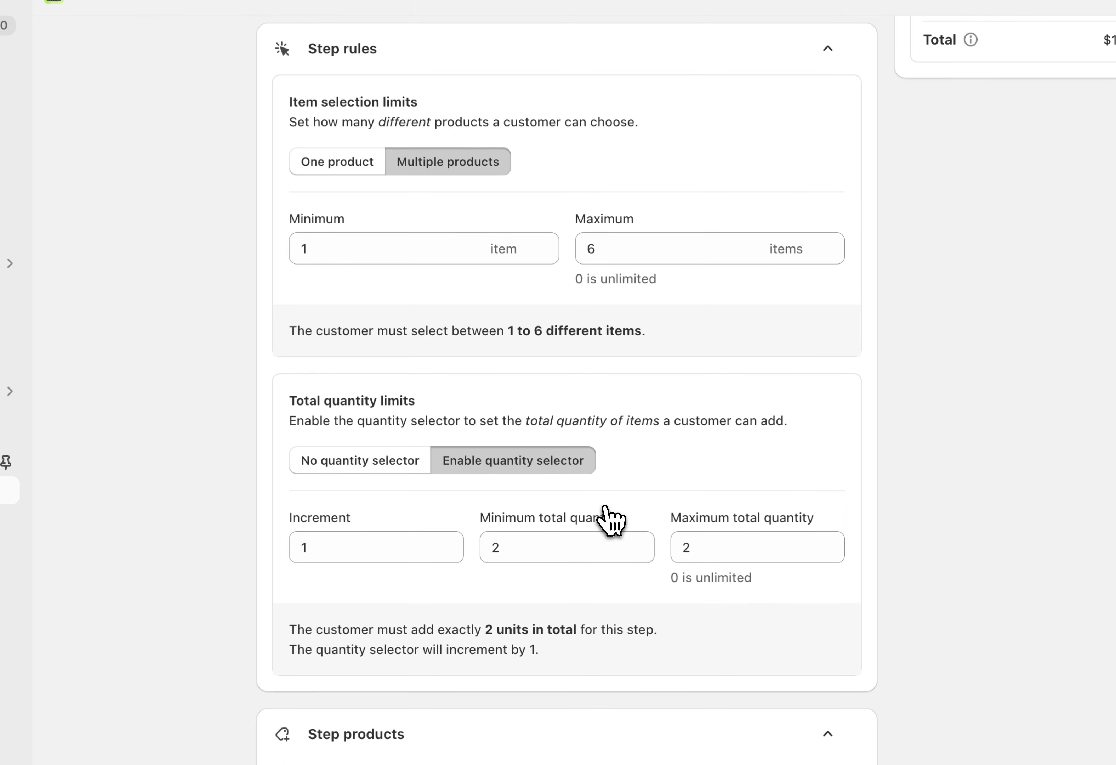
scroll(610, 519, "down", 1)
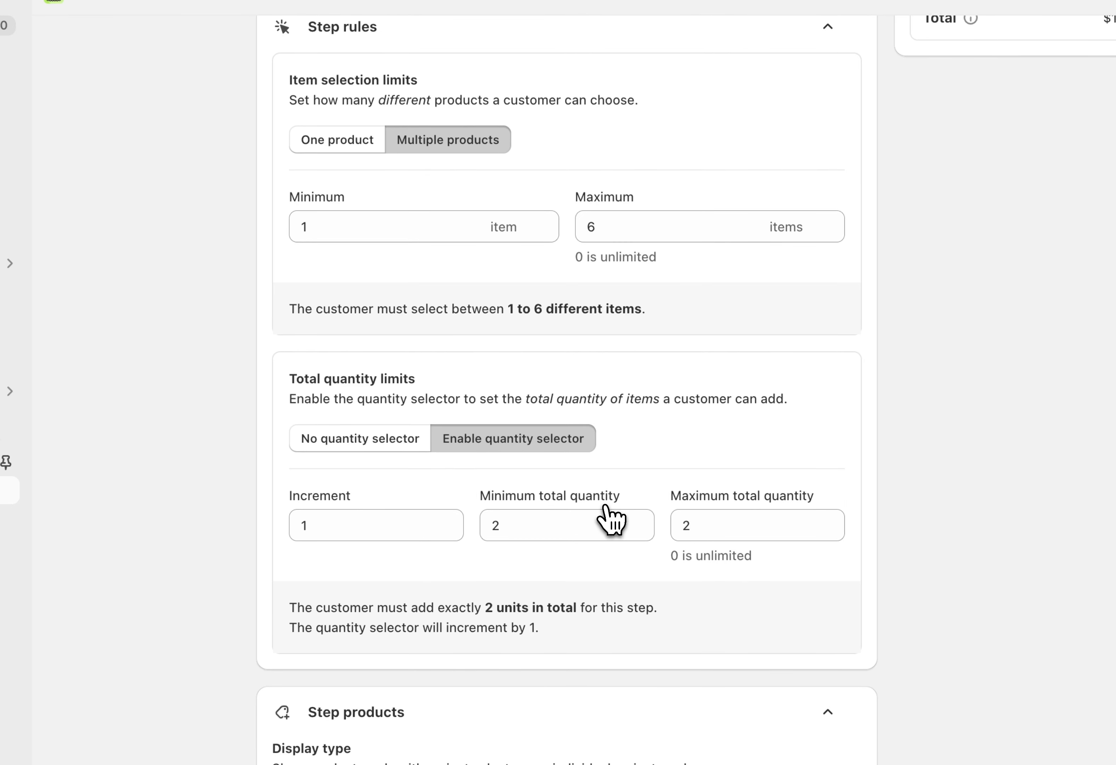
left_click(596, 529)
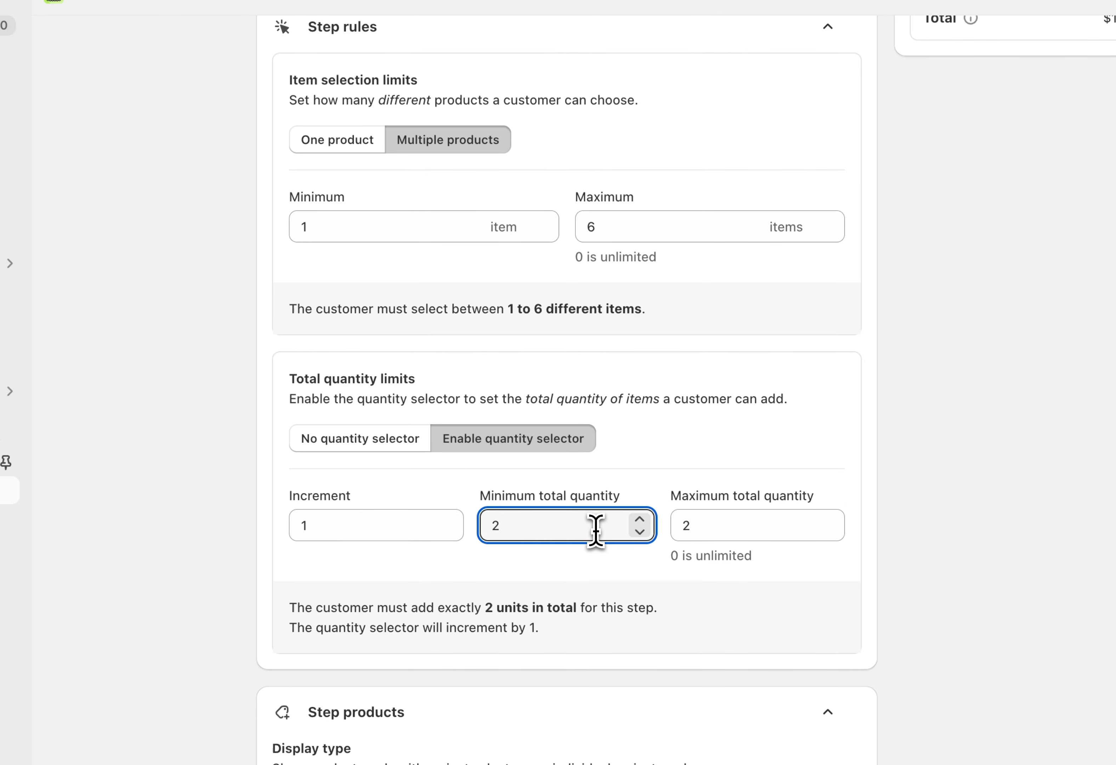
key("BackSpace")
type("6")
double_click(683, 523)
type("6")
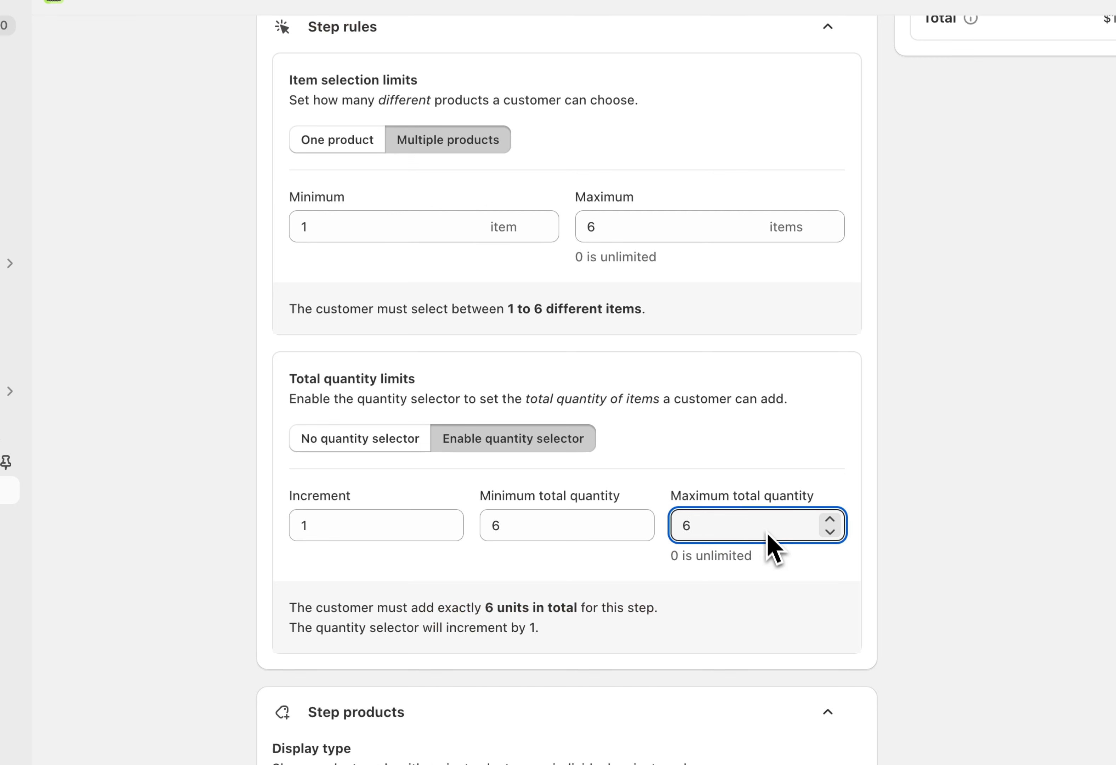
left_click(781, 581)
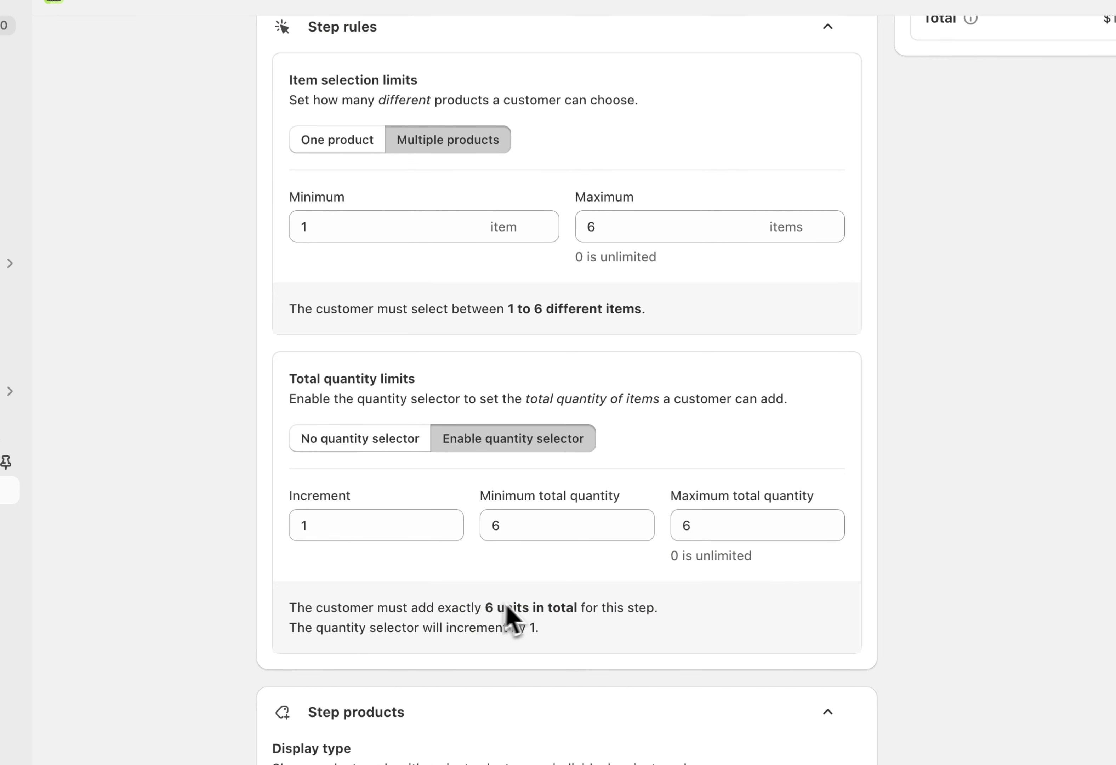
Search for "Cookies" in the step's product selection and add the $3.00 Cookies product with all six variants
scroll(646, 619, "up", 1)
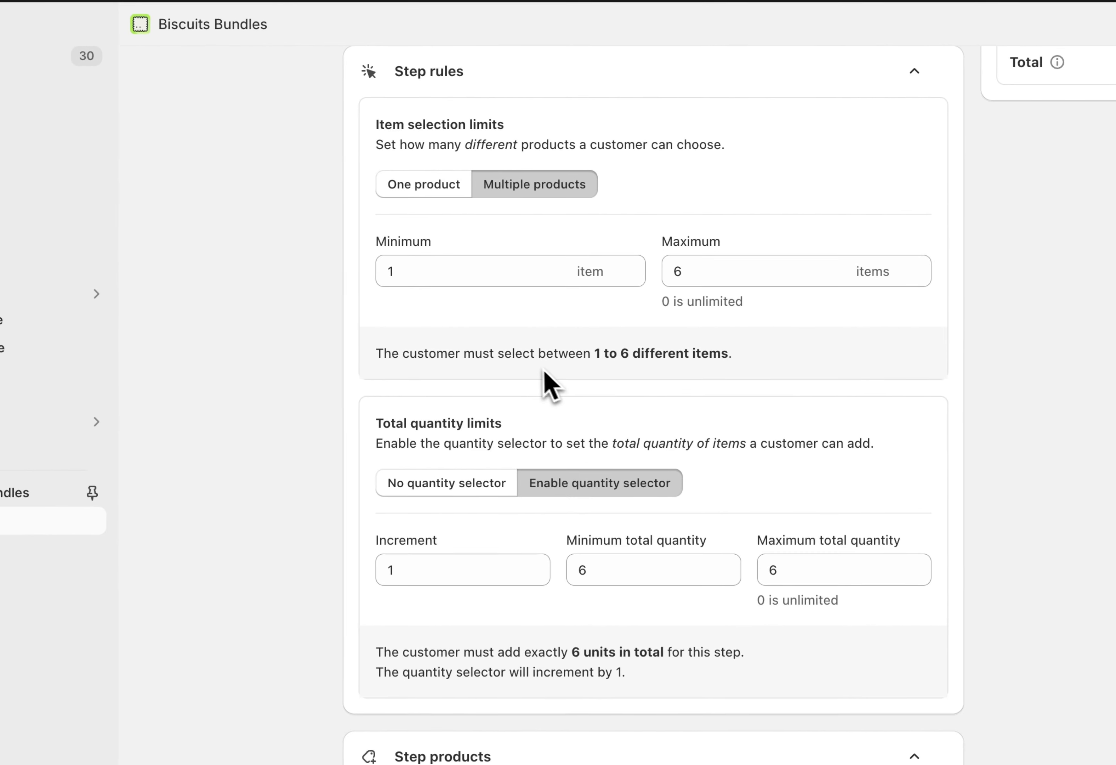
scroll(543, 370, "up", 1)
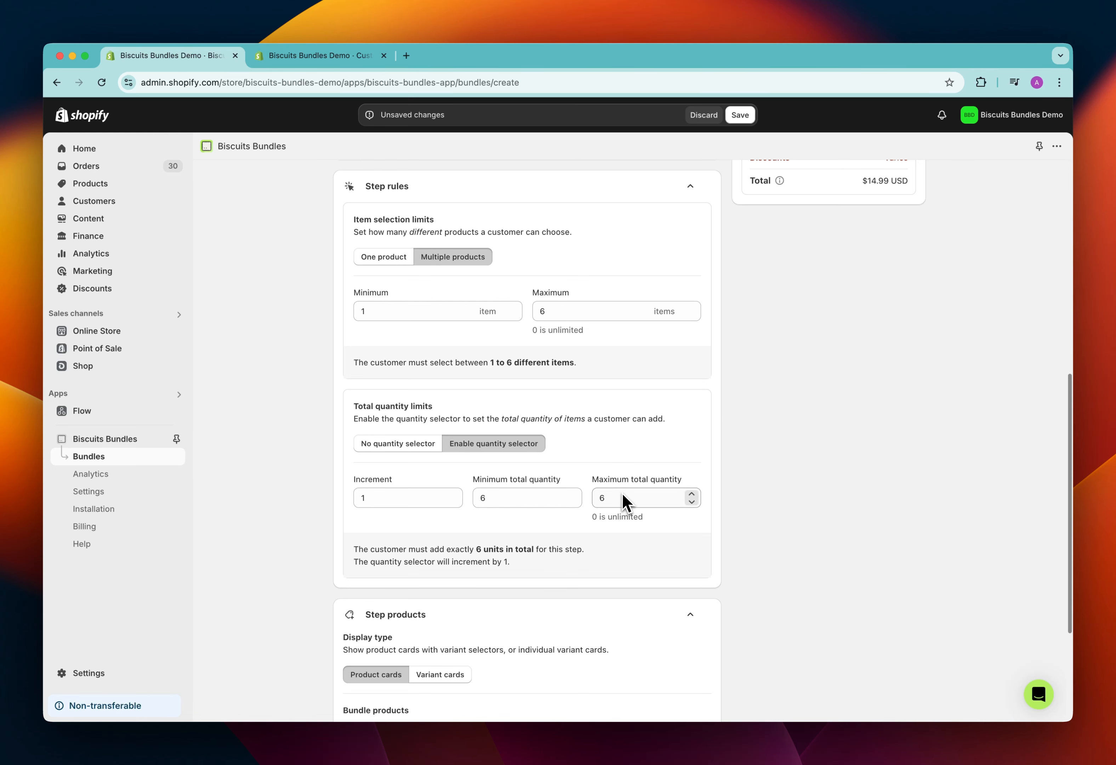
scroll(611, 444, "down", 1)
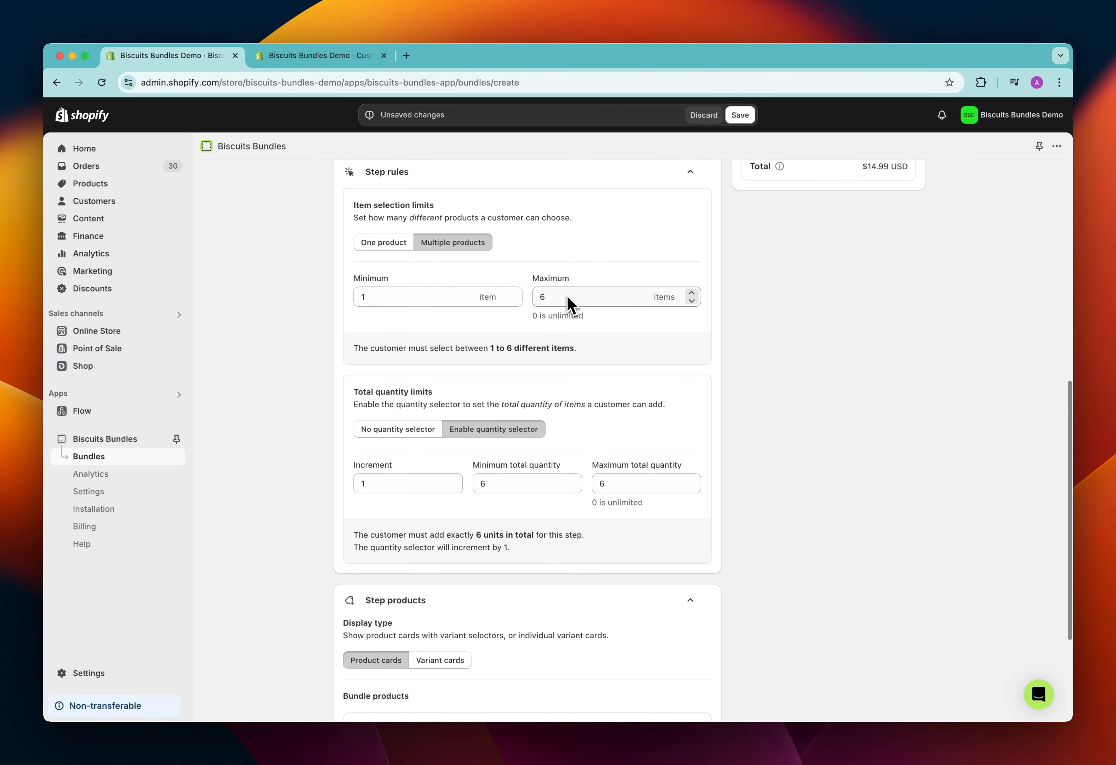
scroll(589, 332, "down", 4)
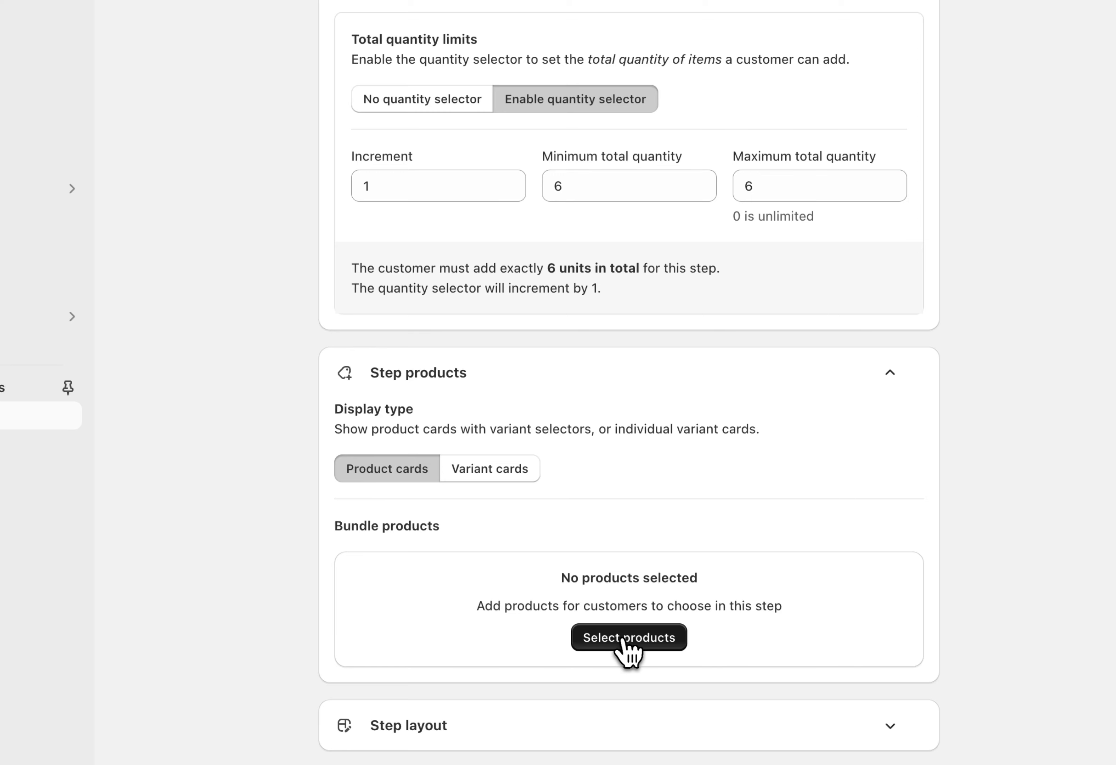
left_click(636, 641)
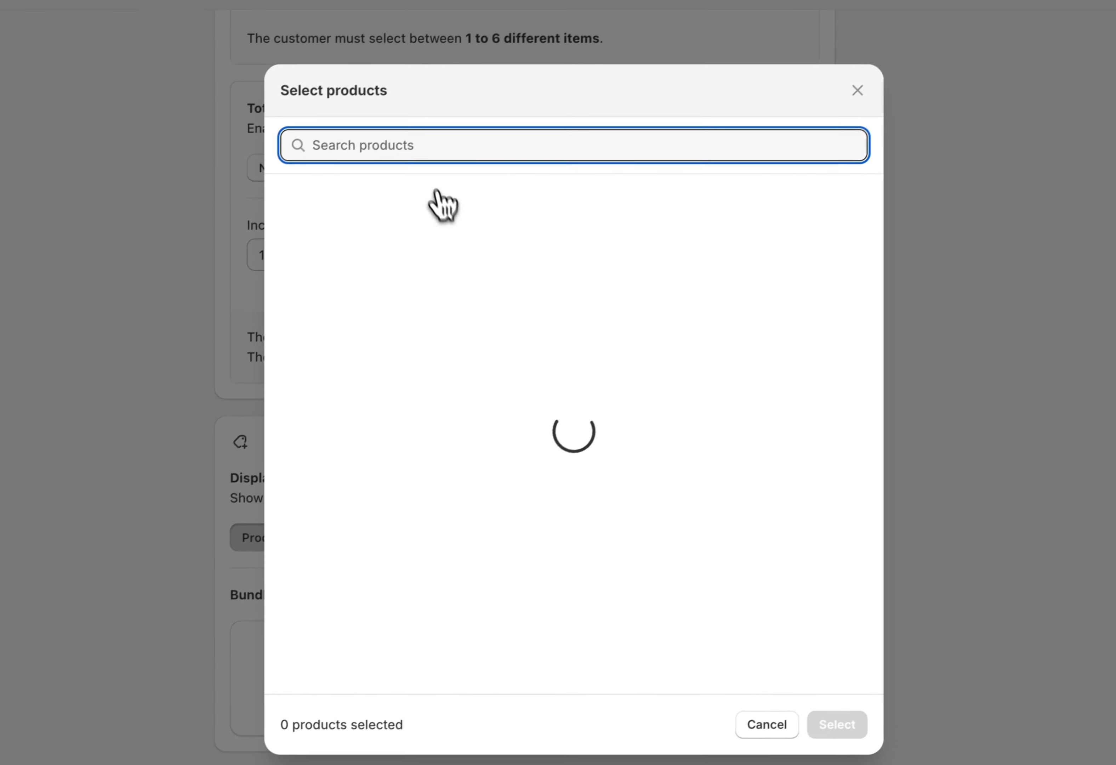
type("Cookies")
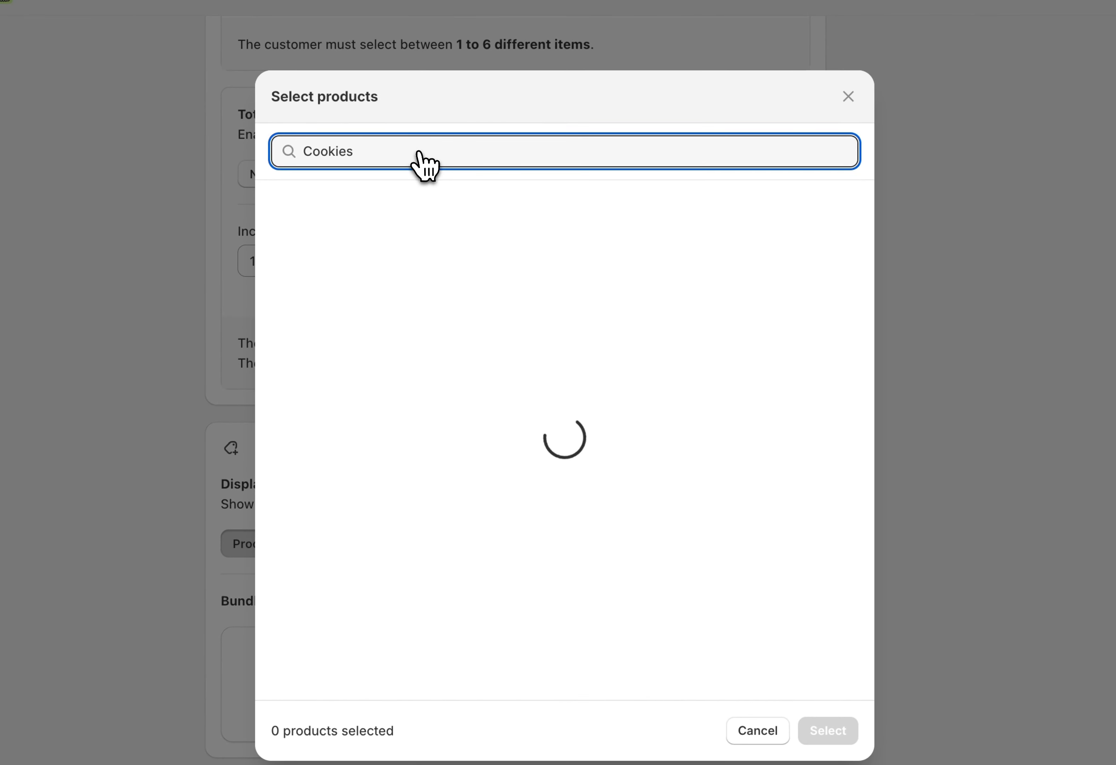
left_click(416, 412)
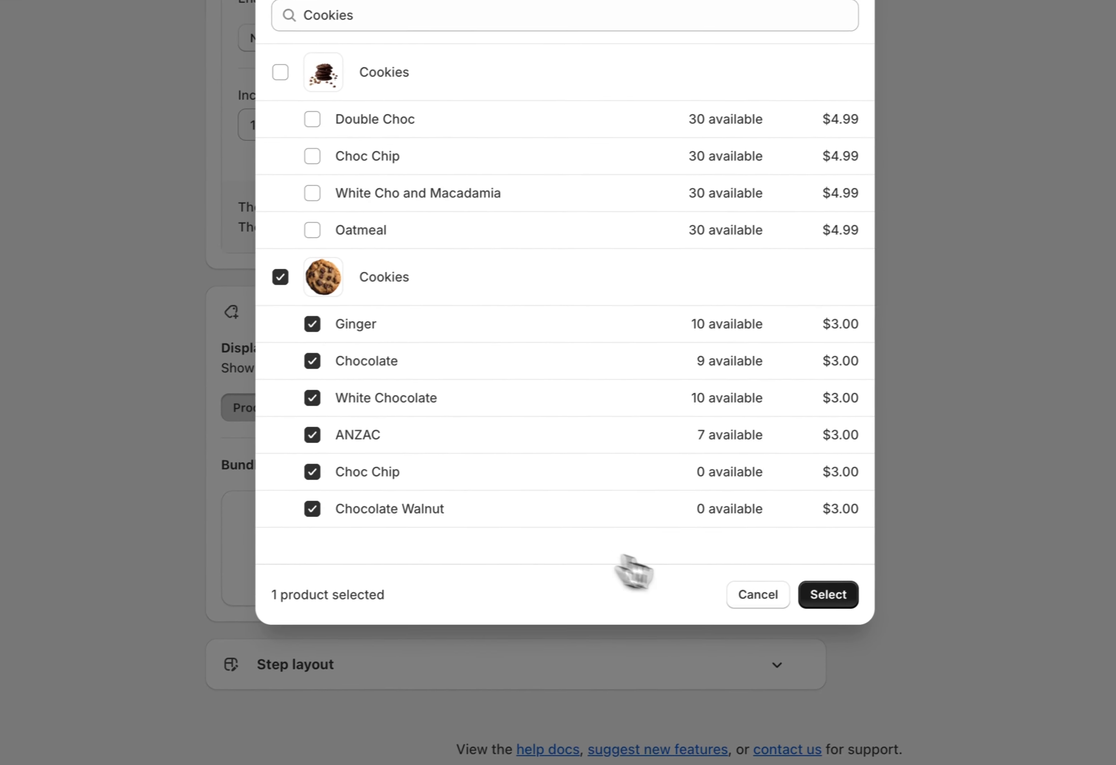
left_click(827, 595)
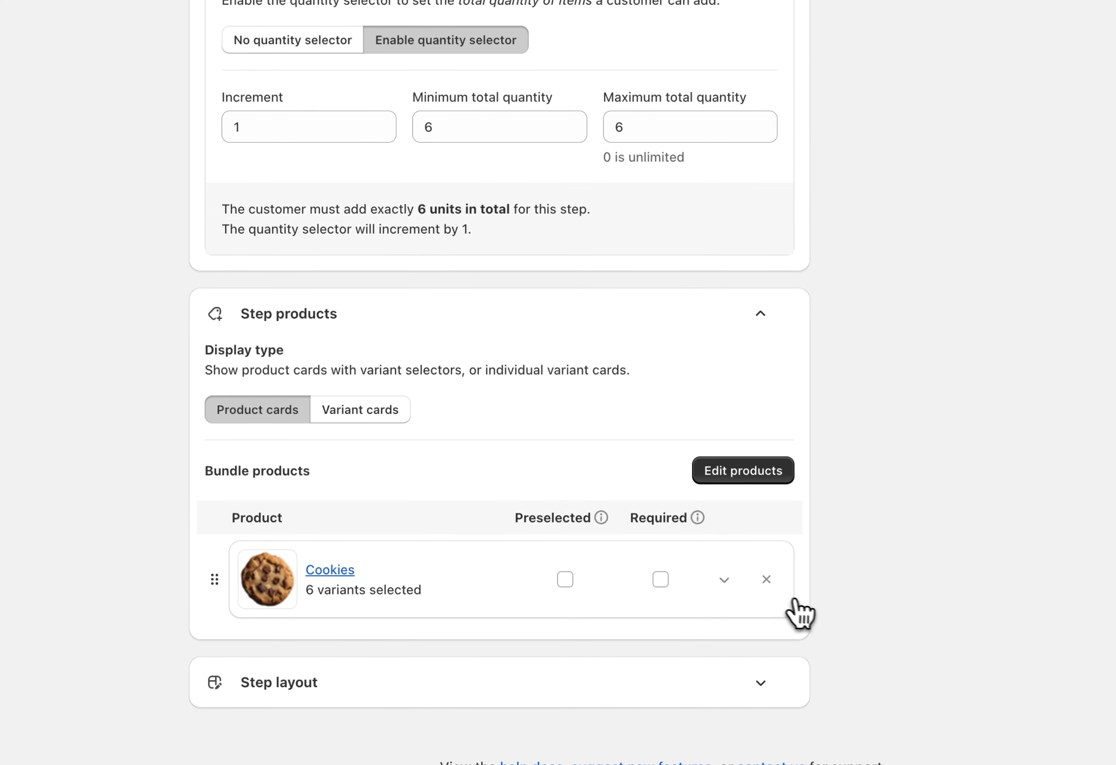
Show the bundle products as Variant cards and reorder them so Chocolate comes before Ginger
left_click(734, 568)
scroll(736, 570, "down", 5)
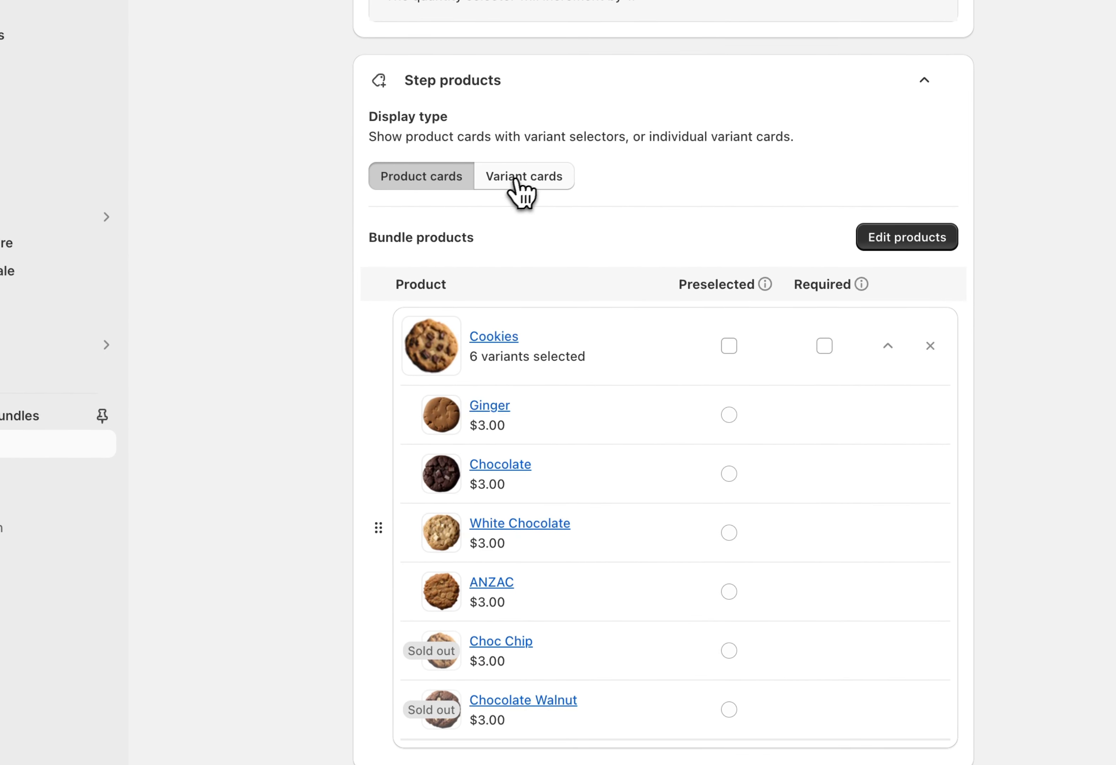
left_click(528, 181)
scroll(544, 199, "down", 2)
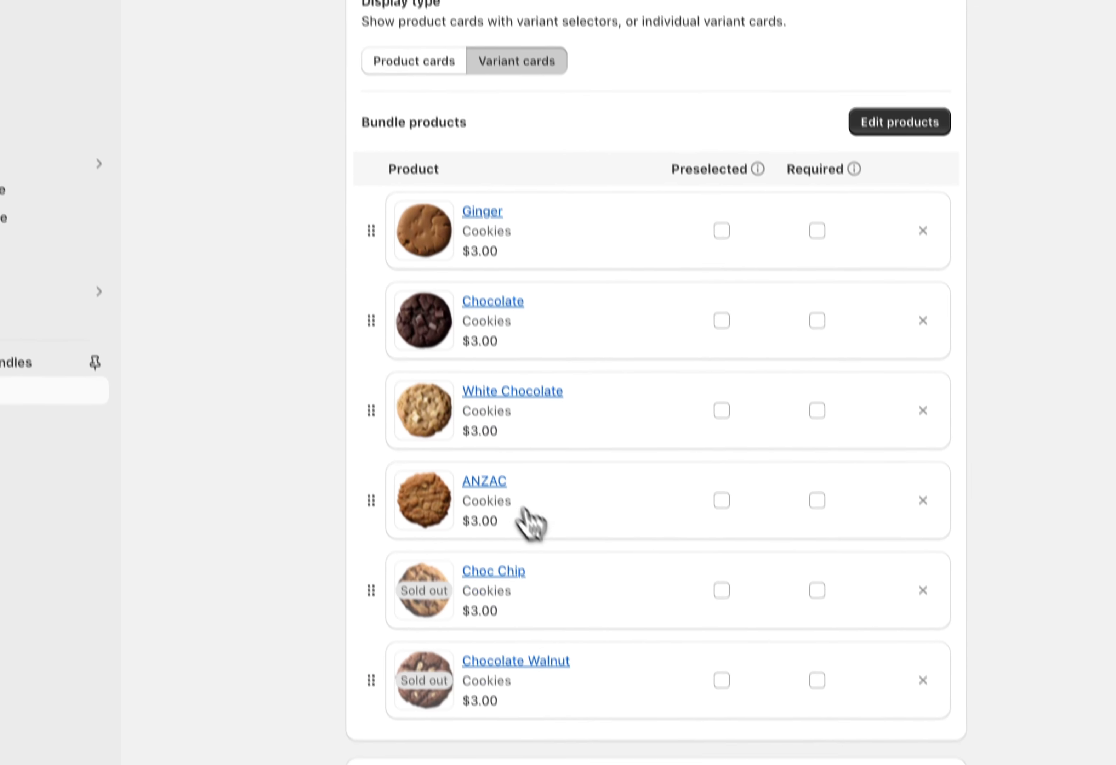
scroll(635, 572, "up", 1)
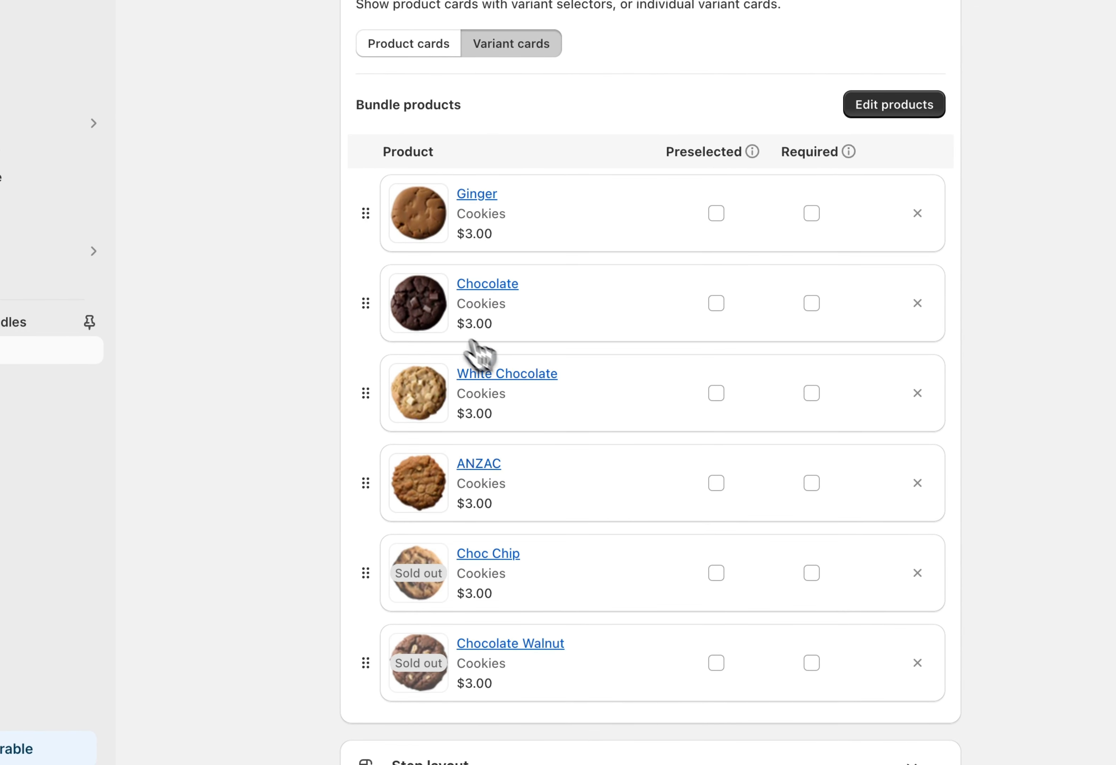
left_click_drag(367, 304, 372, 234)
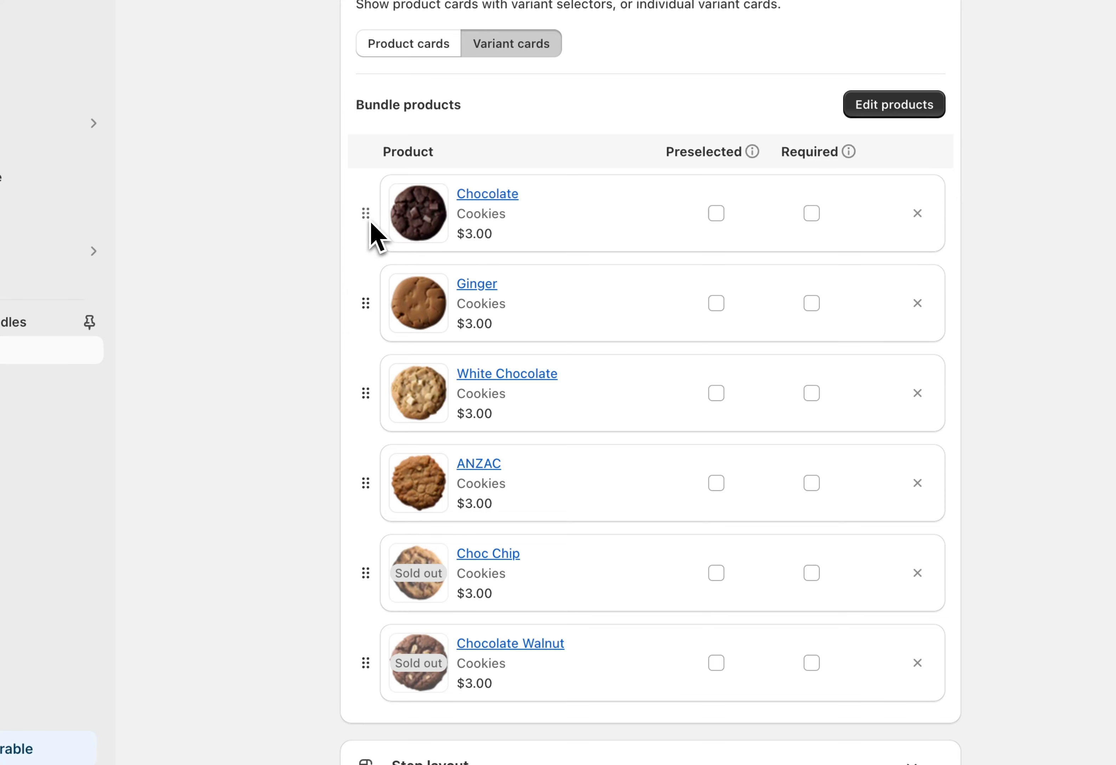
Expand the step layout, set the bundle display to Grid, and show 3 products per row on desktop
scroll(486, 281, "down", 2)
scroll(545, 354, "down", 2)
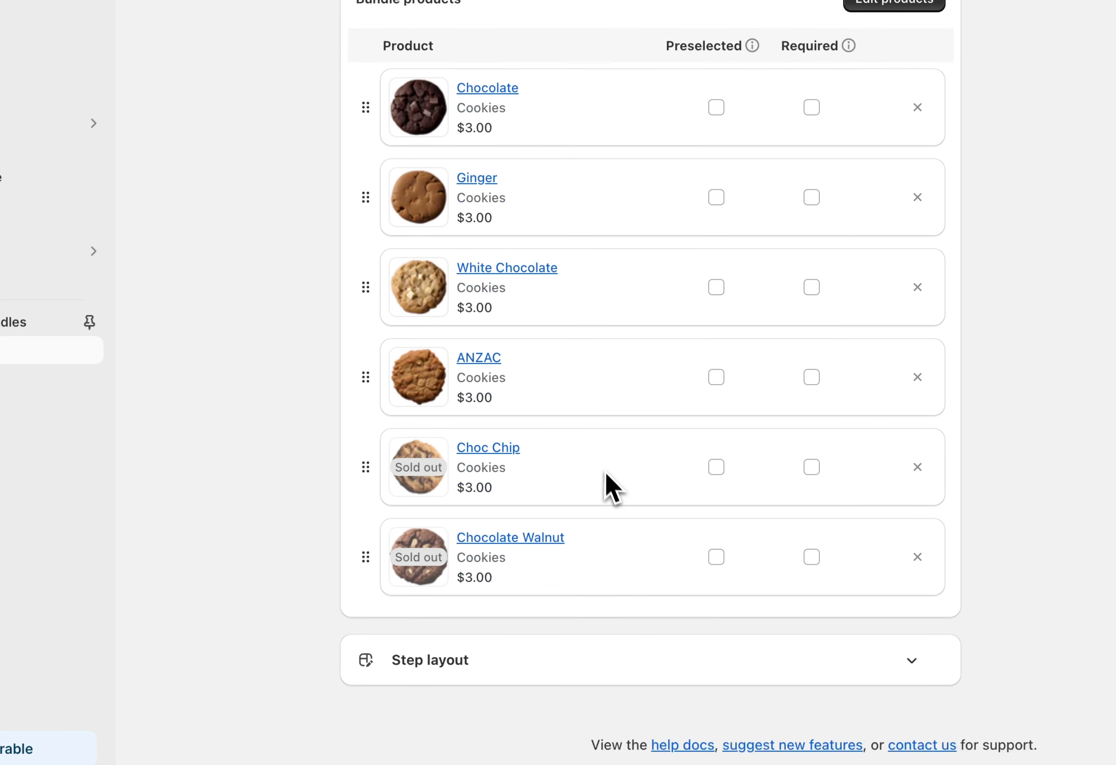
left_click(663, 658)
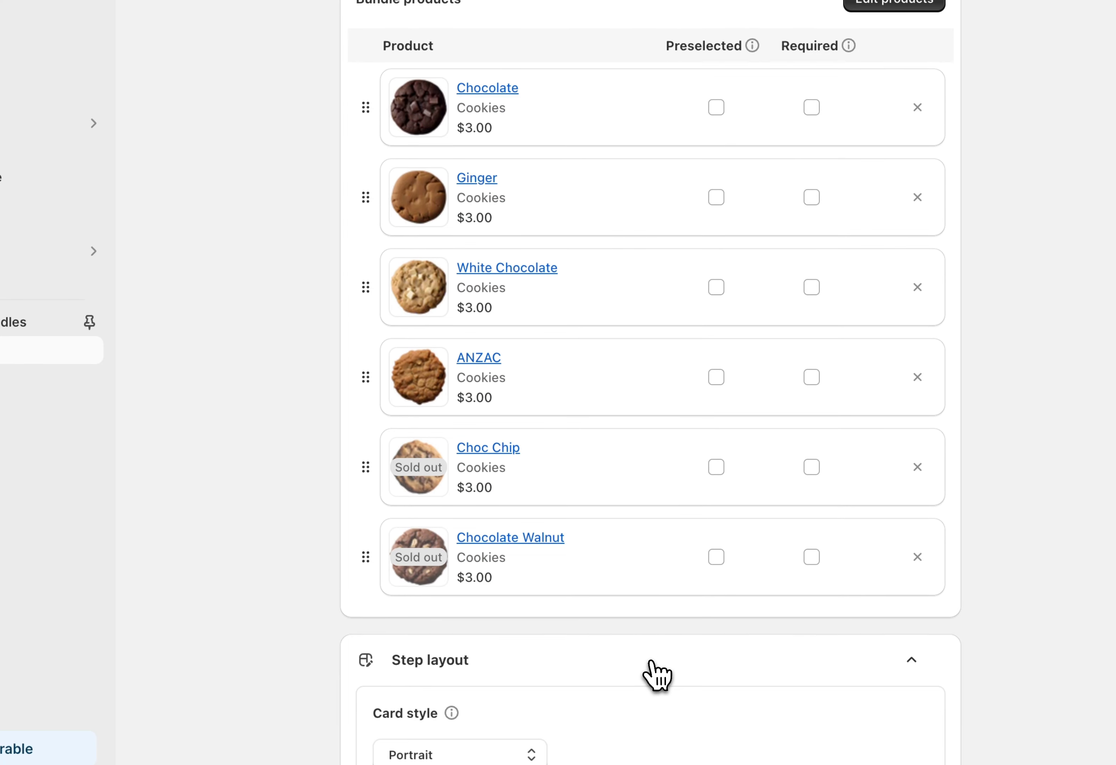
scroll(654, 673, "down", 10)
scroll(654, 673, "down", 6)
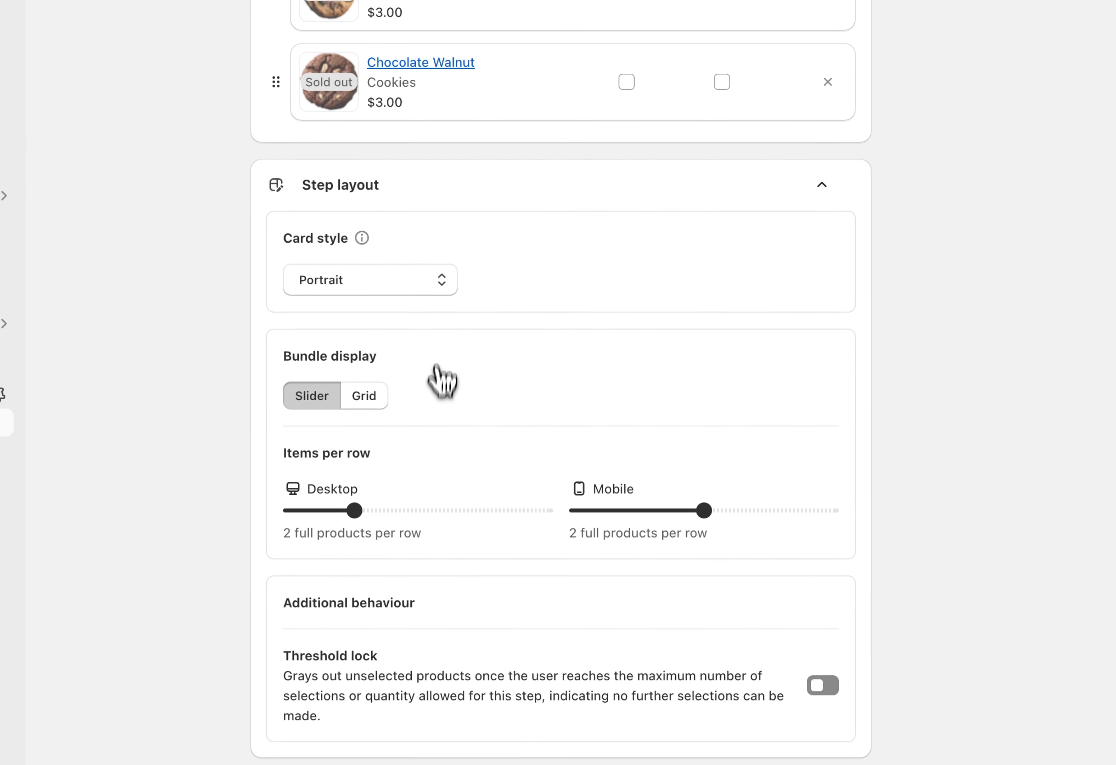
left_click(357, 397)
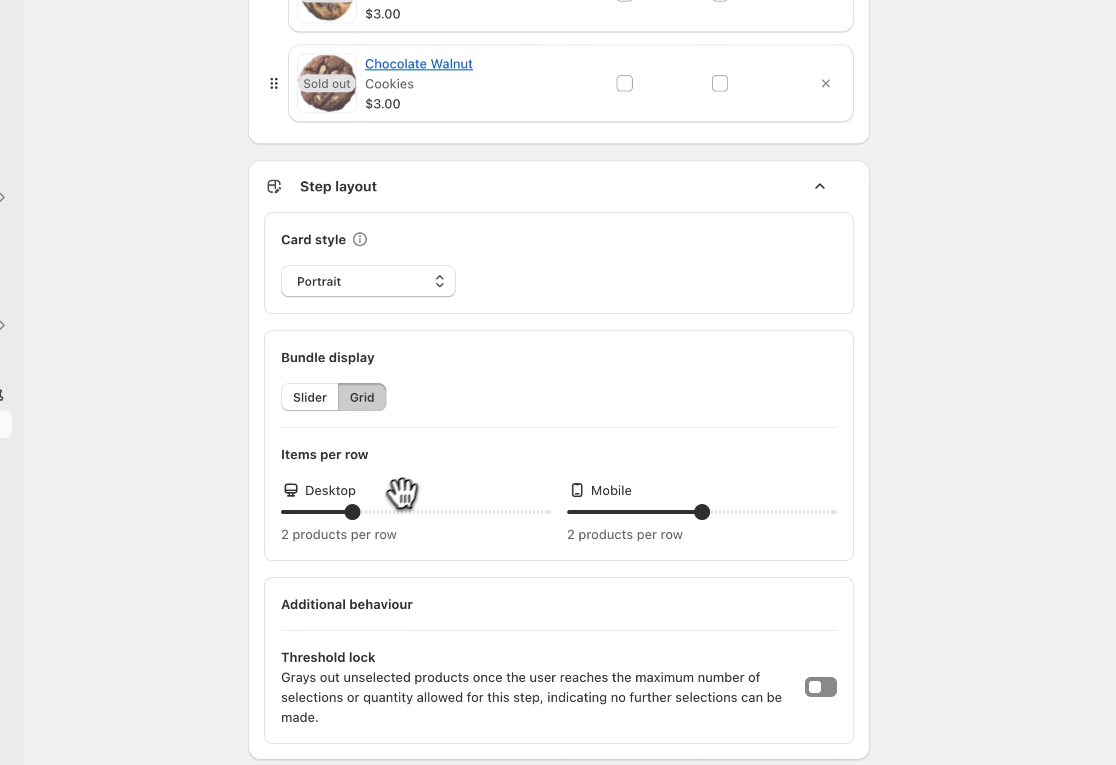
left_click_drag(359, 511, 389, 510)
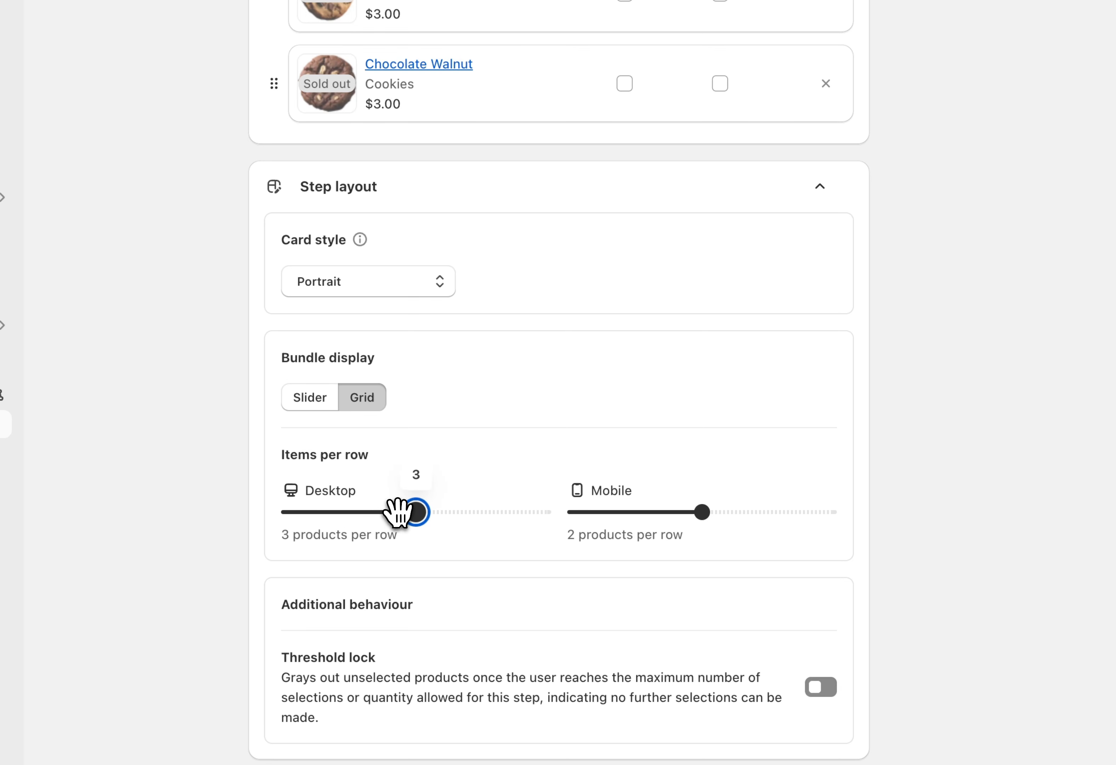
Turn on the Threshold lock in the step layout's additional behaviour
scroll(540, 560, "up", 1)
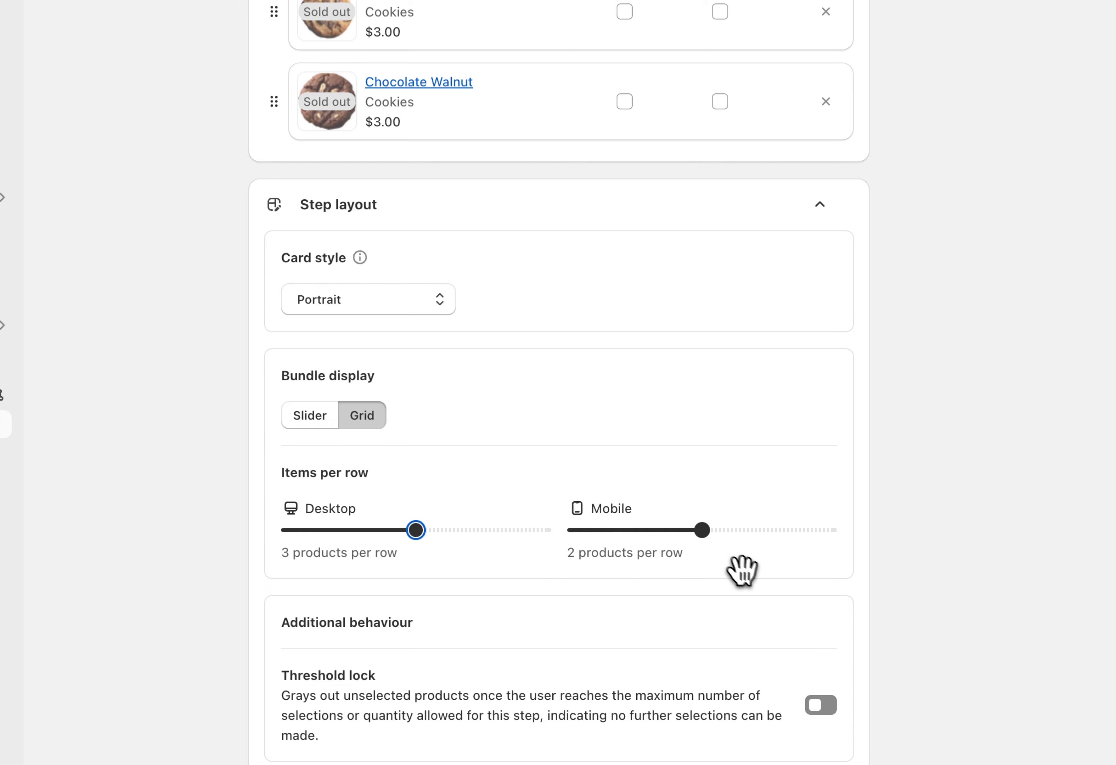
scroll(742, 570, "down", 1)
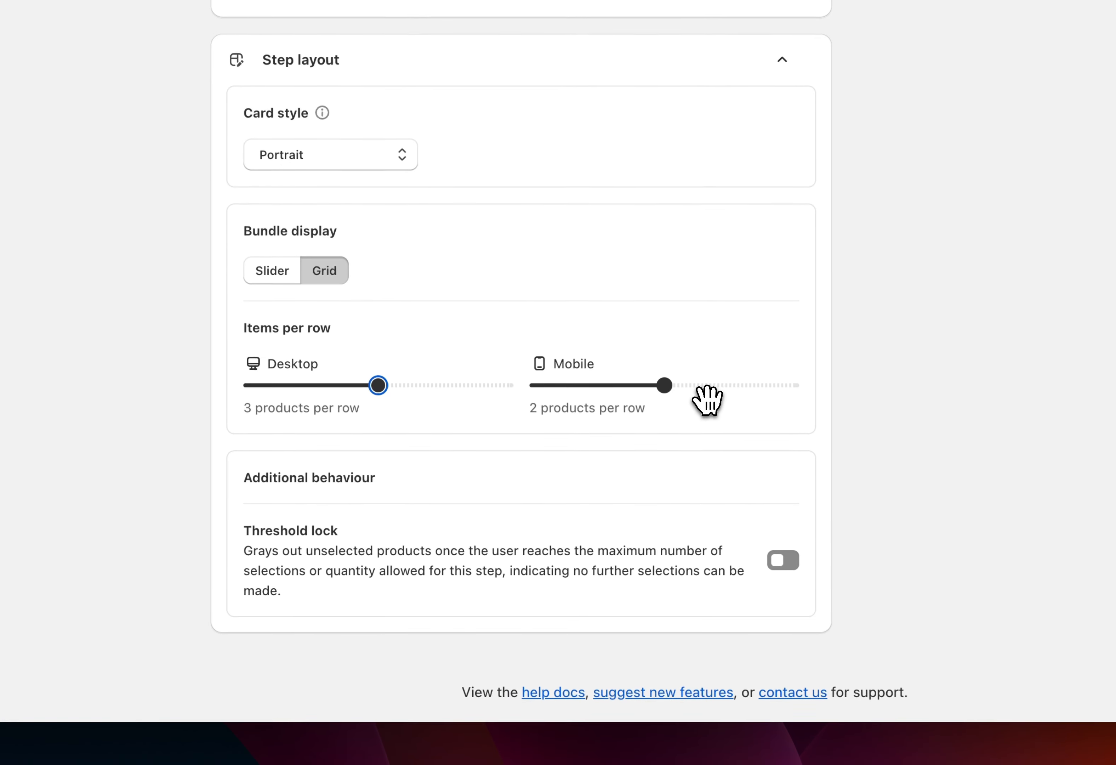
left_click(776, 562)
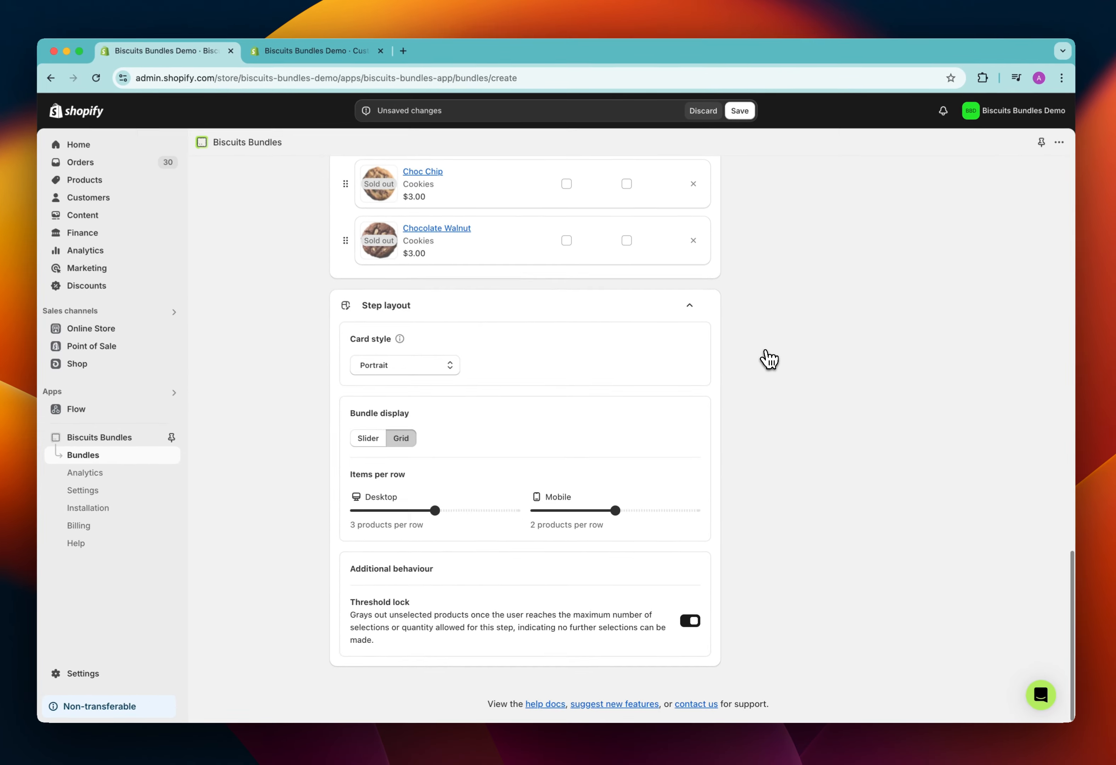
Add a second step to the bundle and delete it again
scroll(769, 360, "up", 20)
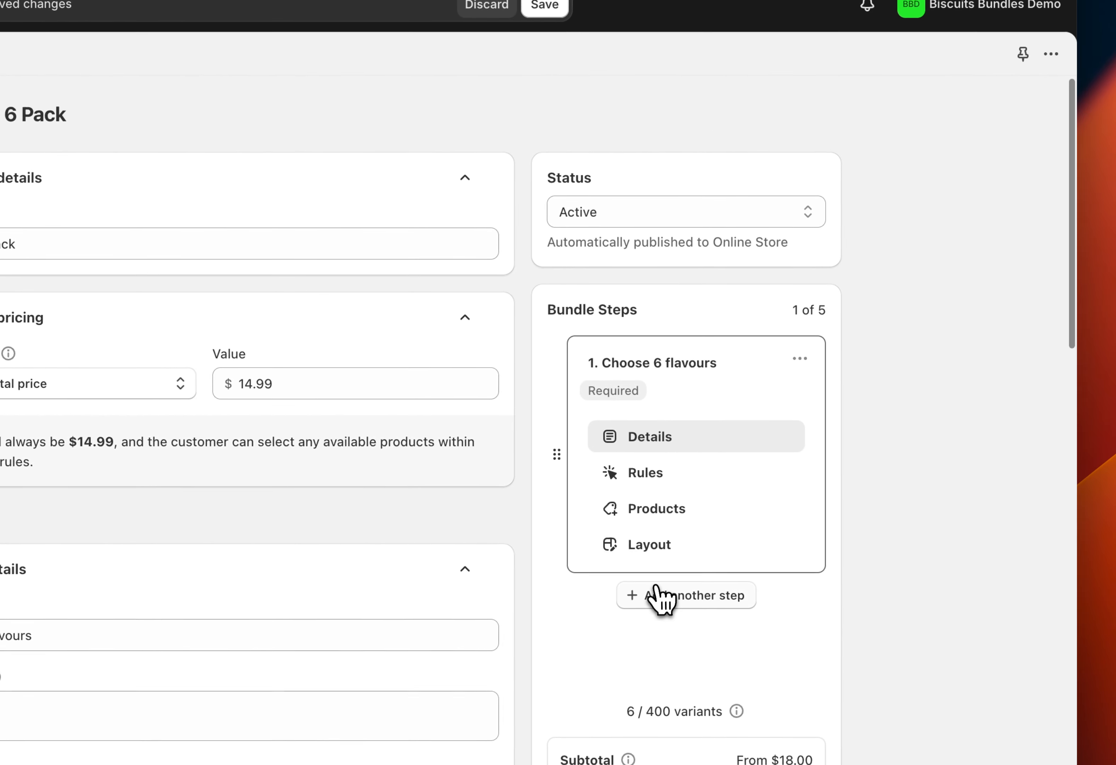
left_click(658, 595)
left_click(799, 444)
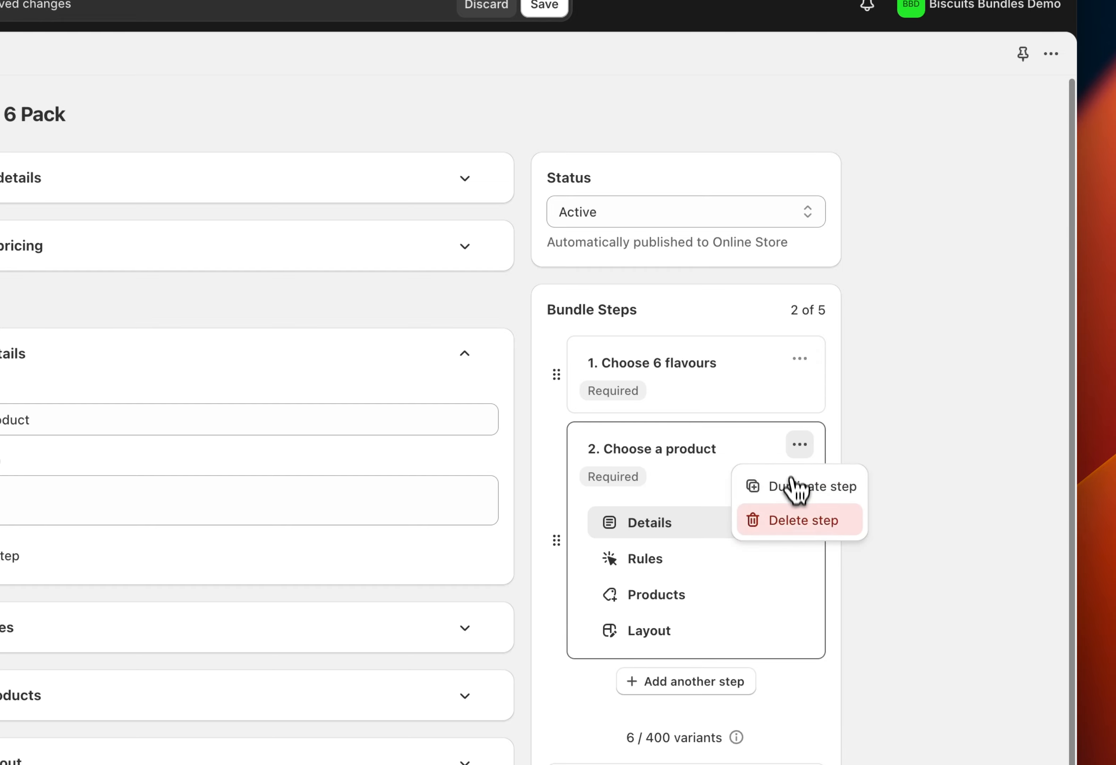
left_click(797, 519)
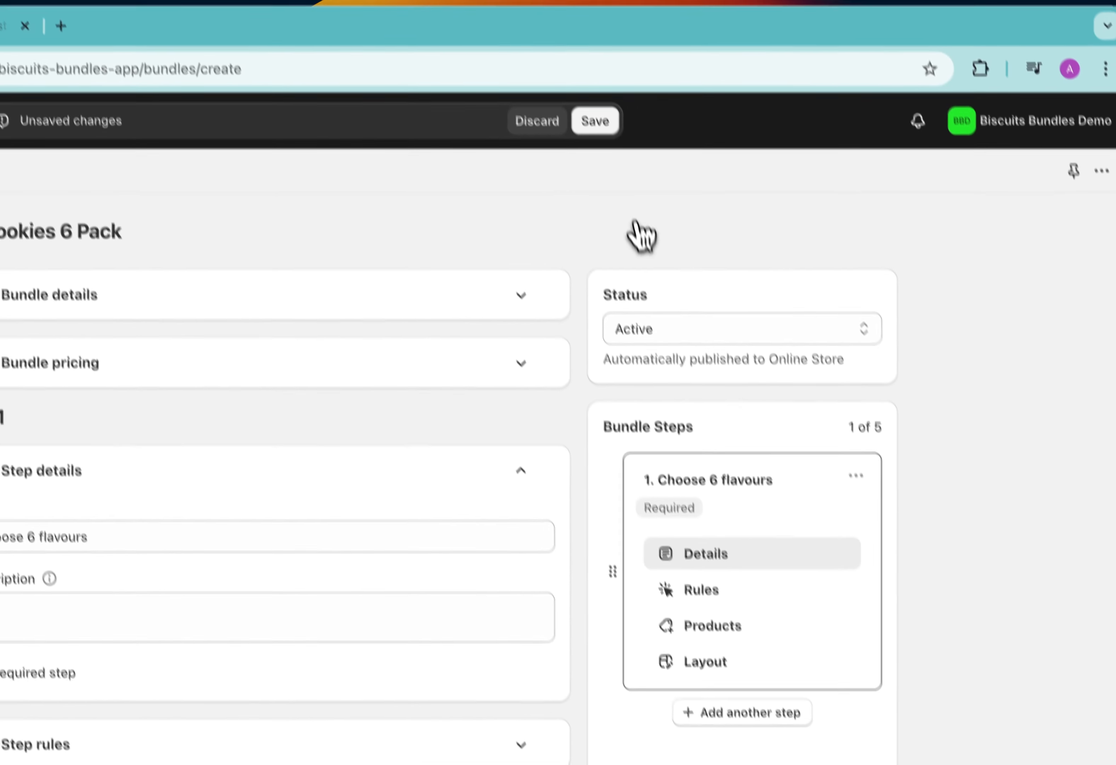
Save the Cookies 6 Pack bundle and review its product settings page
left_click(594, 120)
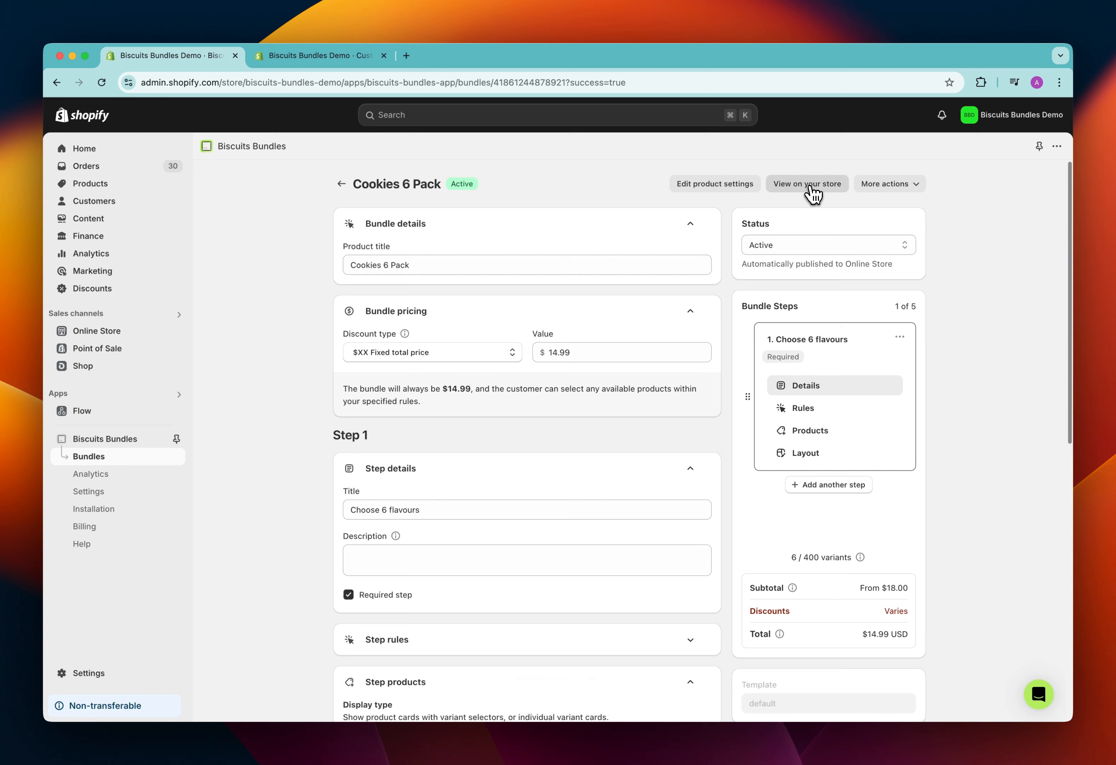
left_click(726, 190)
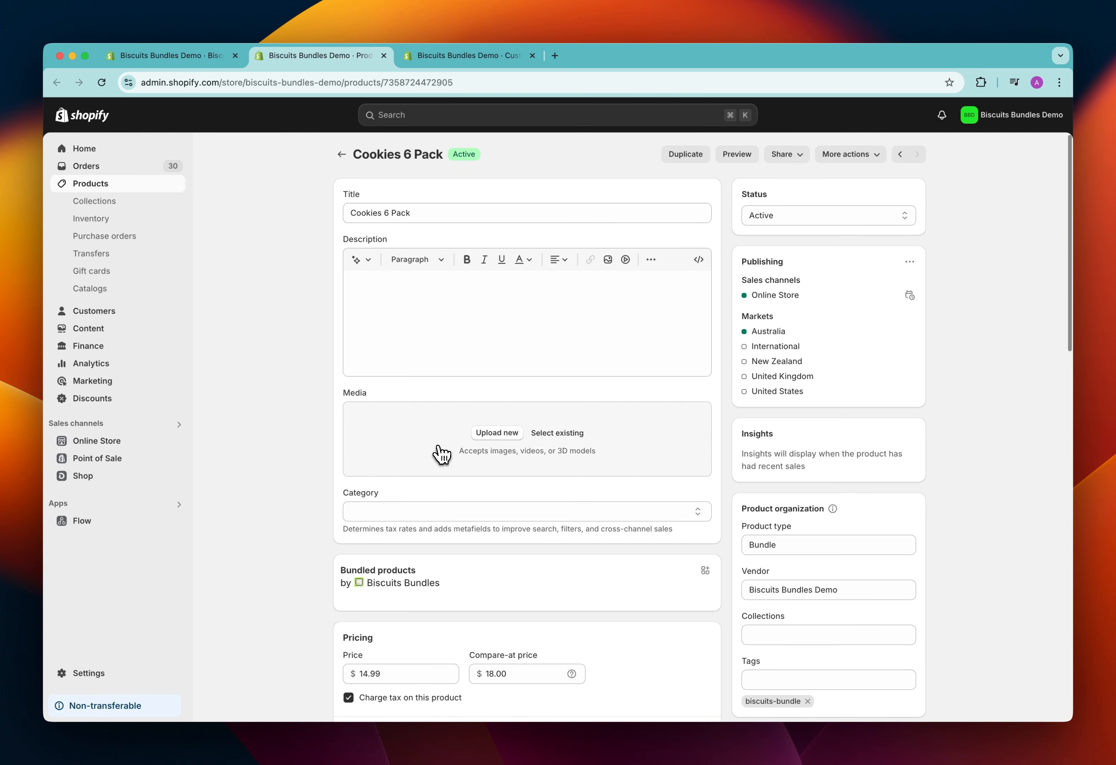
scroll(437, 448, "down", 1)
scroll(438, 447, "up", 1)
Return to the bundle editor and view the Cookies 6 Pack bundle on the online store
left_click(197, 58)
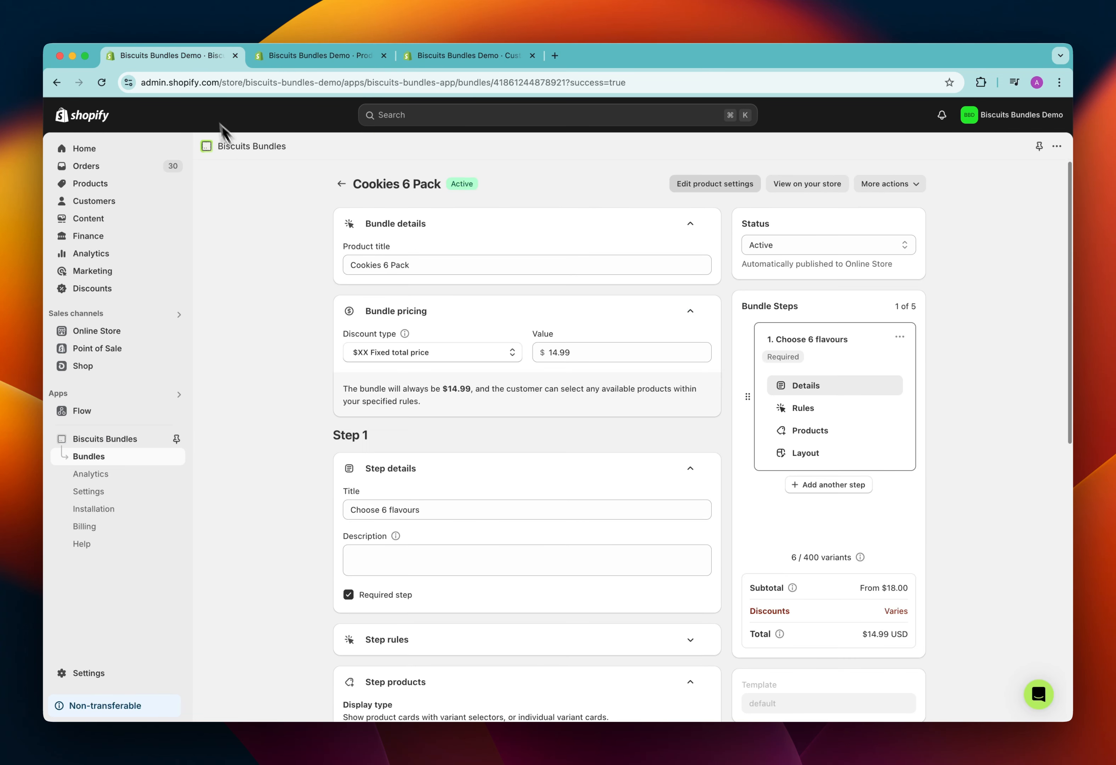
left_click(817, 187)
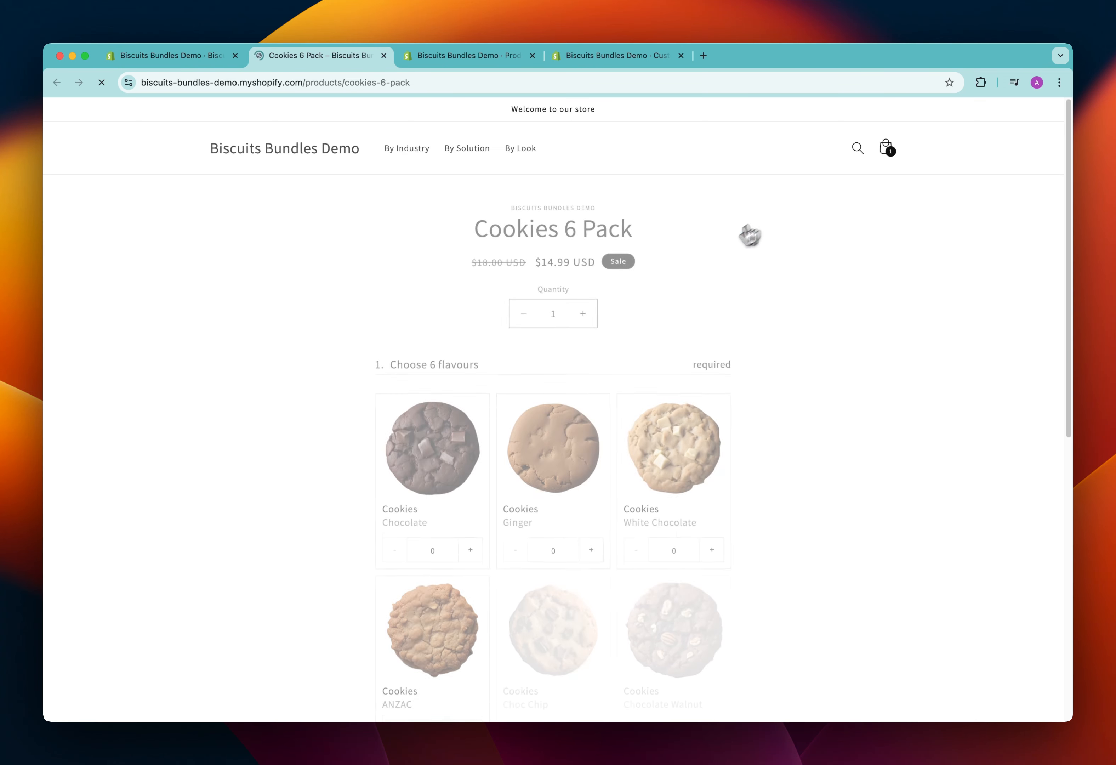
Select 4 Chocolate, 1 Ginger and 1 White Chocolate cookies for the bundle on the Cookies 6 Pack product page
scroll(369, 294, "down", 3)
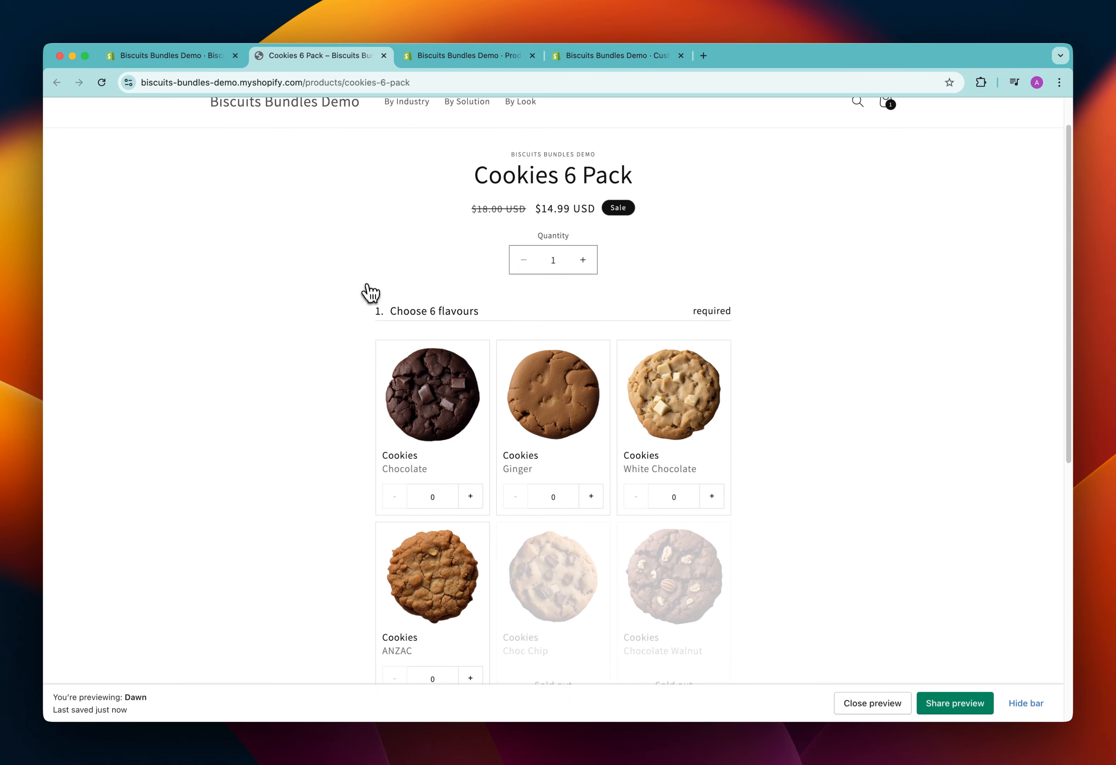
scroll(522, 342, "down", 4)
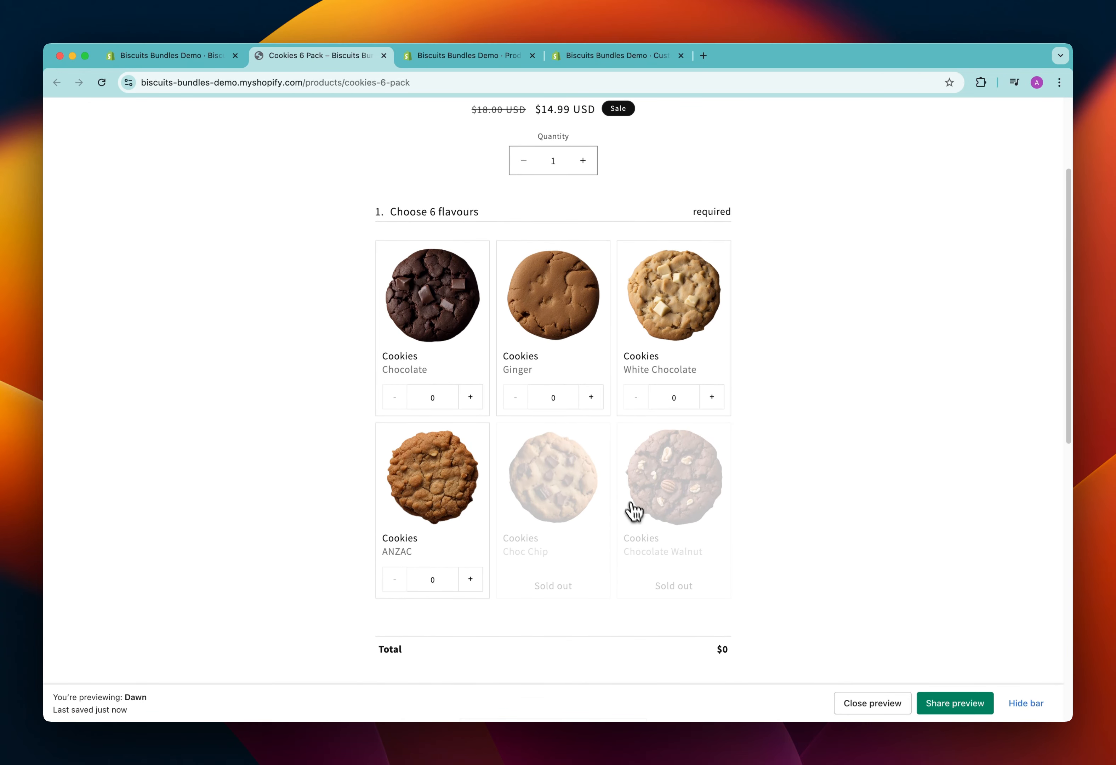
scroll(627, 546, "up", 2)
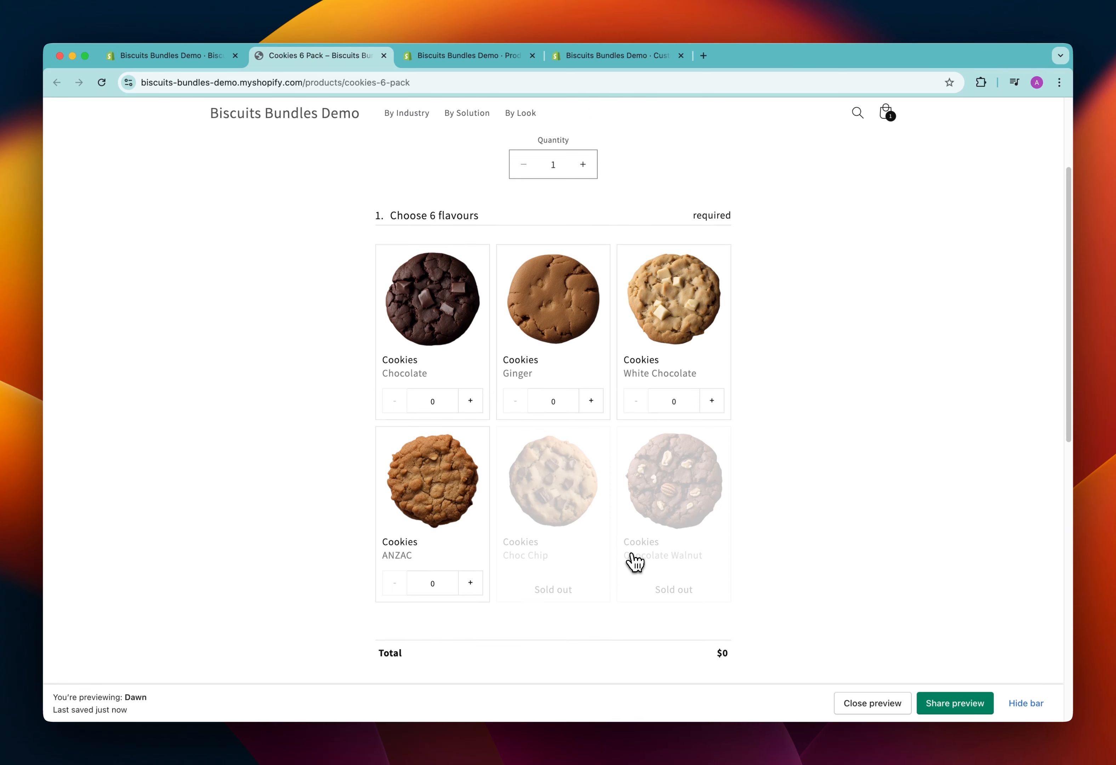
left_click(474, 387)
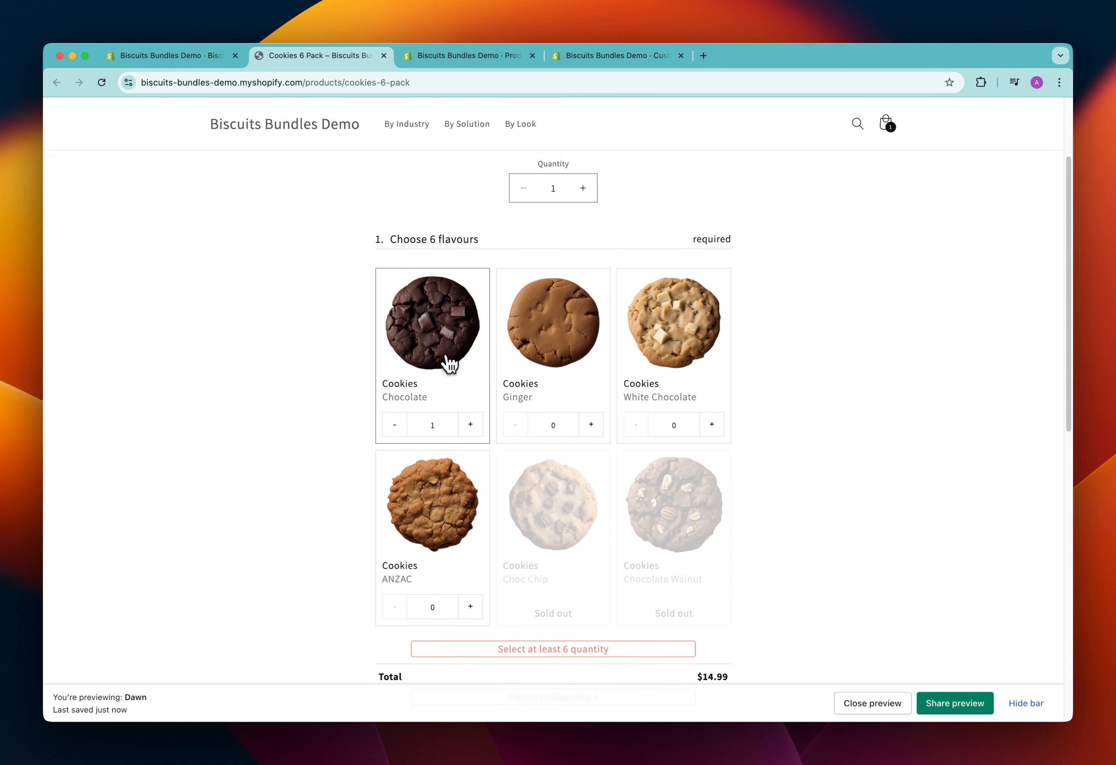
left_click(531, 377)
left_click(680, 389)
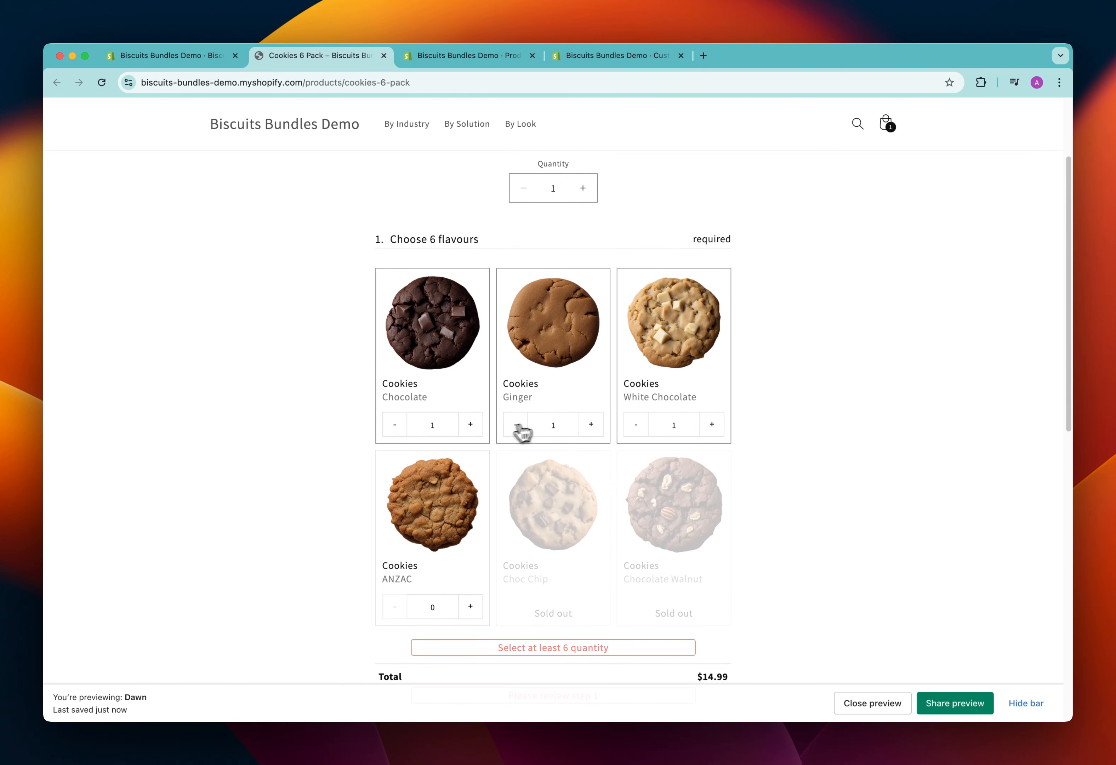
left_click(479, 429)
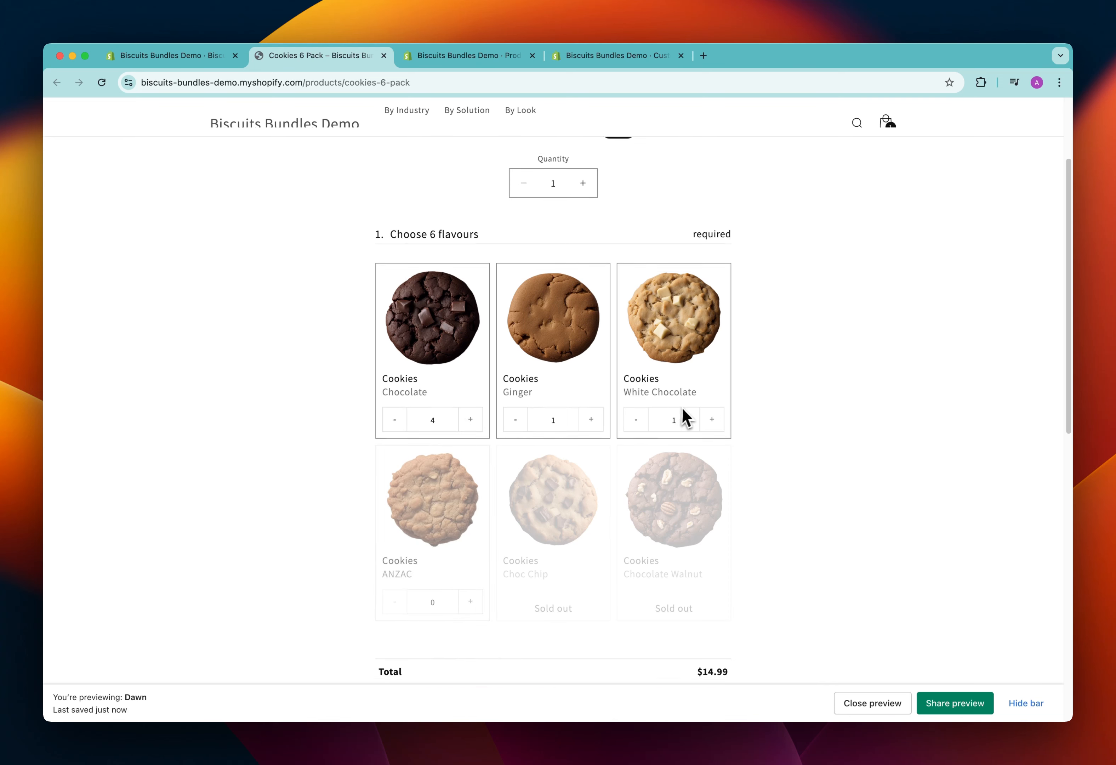
Add the chosen bundle to the cart, proceed to checkout and examine its cookie items in the order summary
scroll(682, 416, "down", 6)
left_click(603, 464)
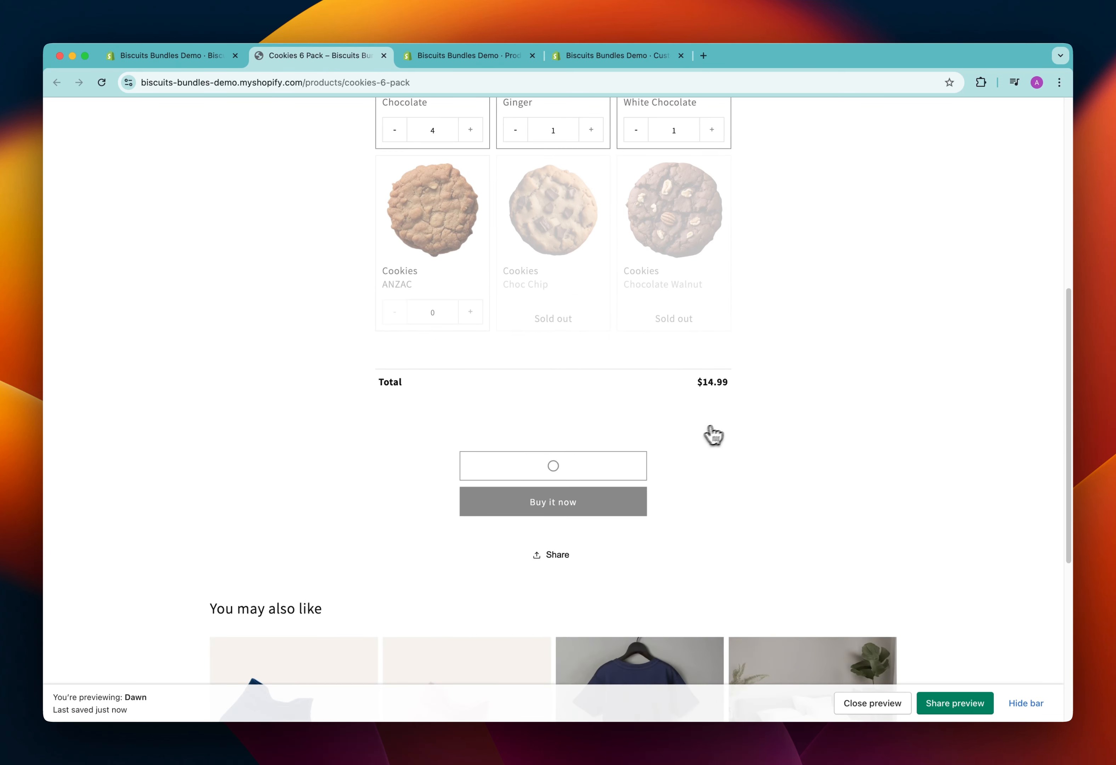
scroll(739, 425, "up", 4)
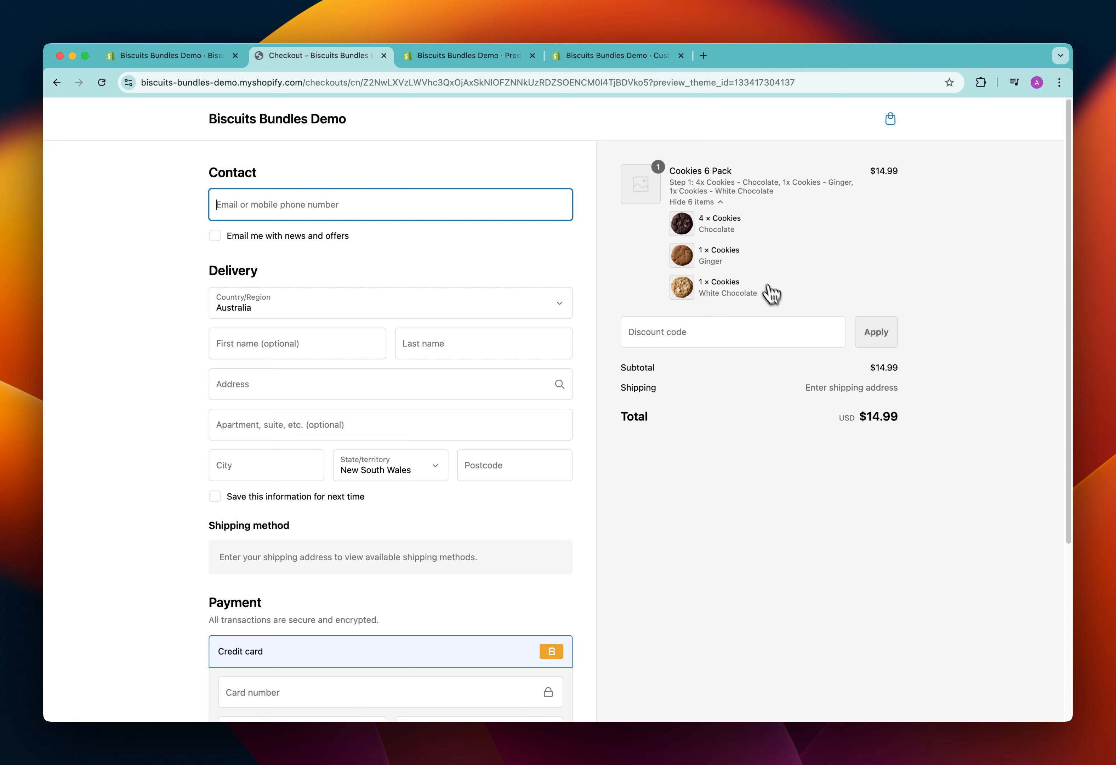
left_click_drag(757, 292, 730, 220)
left_click(748, 235)
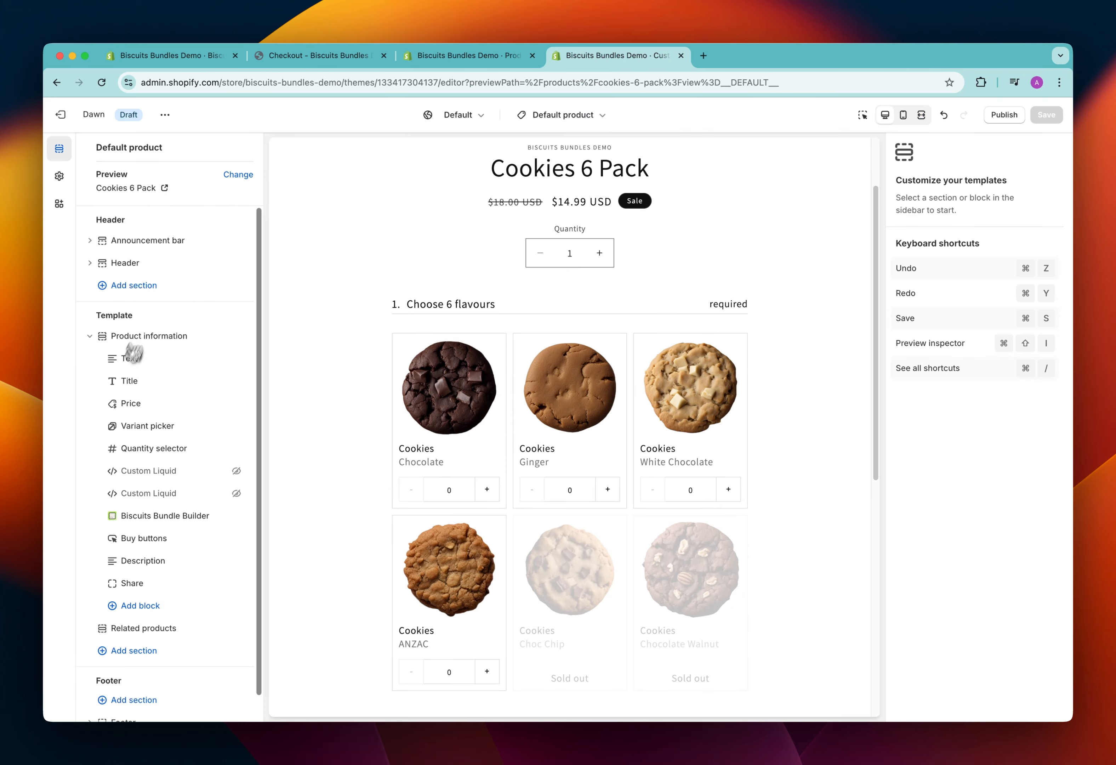
In the theme editor, turn on running totals for the Biscuits Bundle Builder block and test with 3 Chocolate, 1 Ginger and 2 White Chocolate cookies
left_click(177, 519)
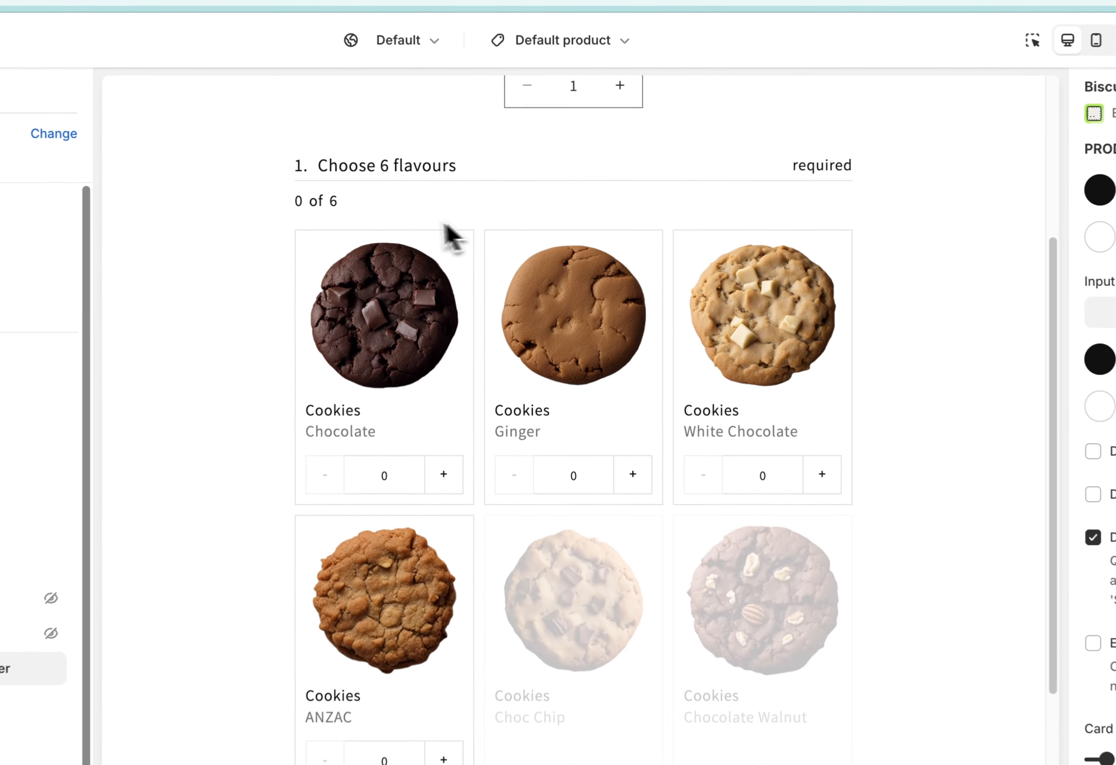
left_click(443, 274)
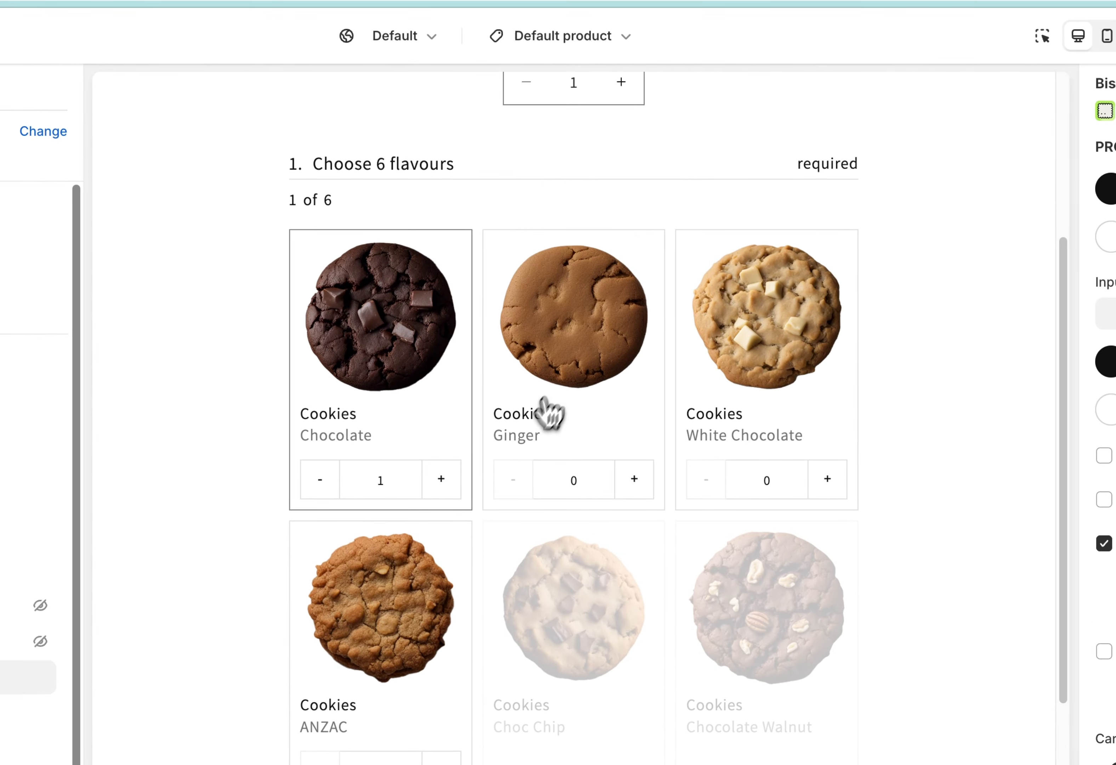
double_click(455, 474)
left_click(539, 437)
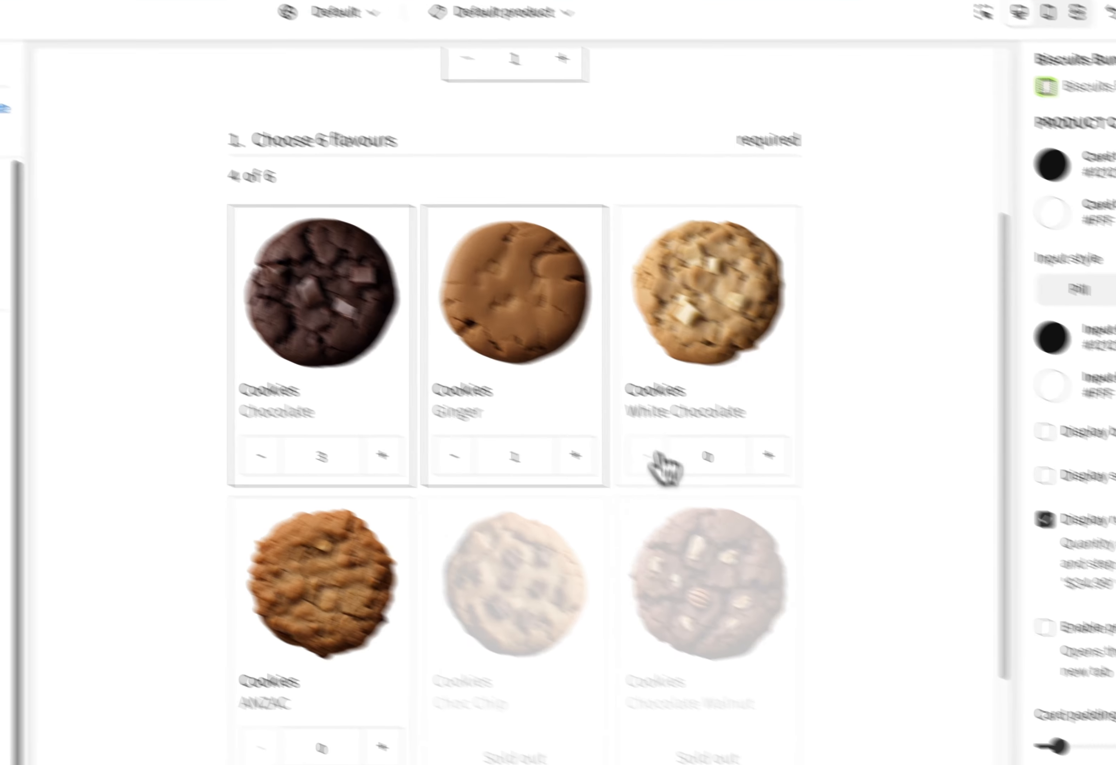
left_click(824, 473)
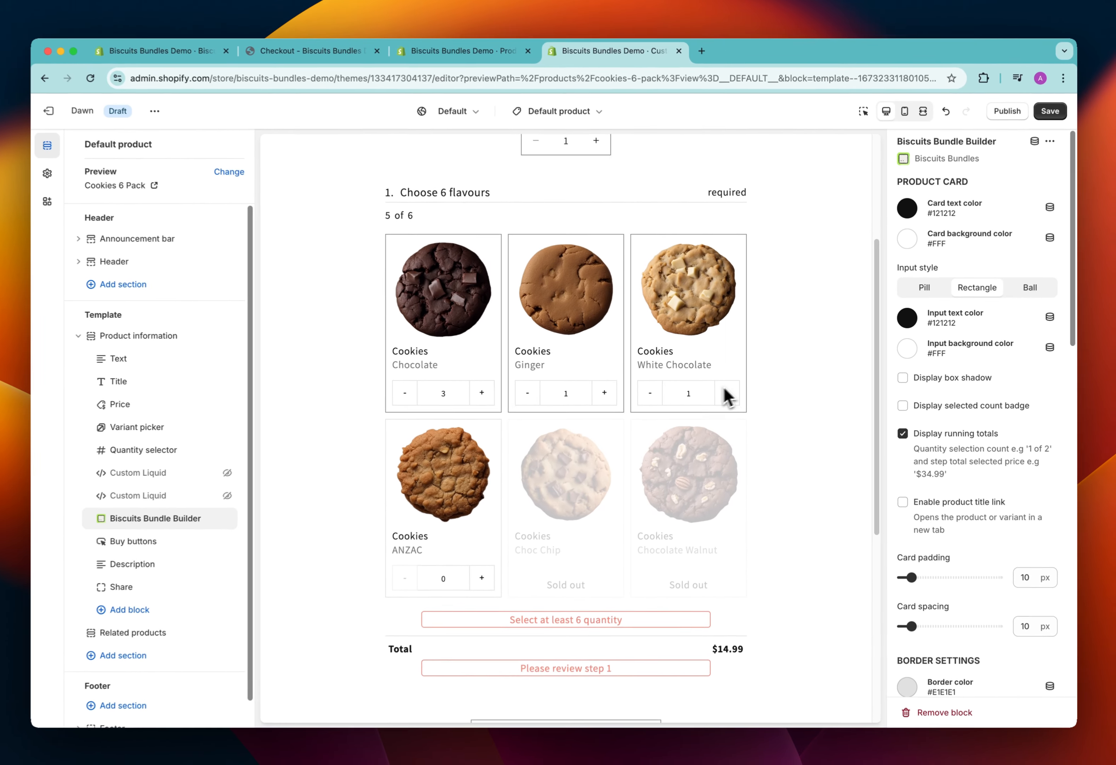
left_click(727, 394)
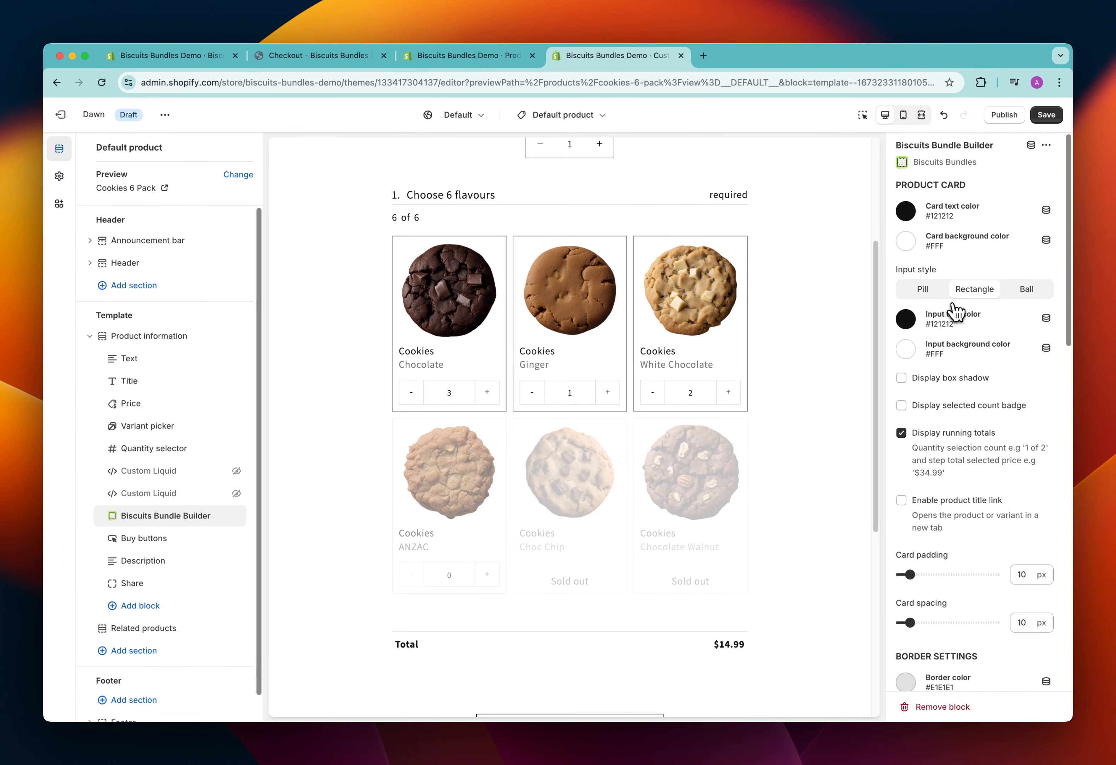
Set the product card input style to Pill and look through the block's remaining border, selection, padding and custom code settings
left_click(926, 291)
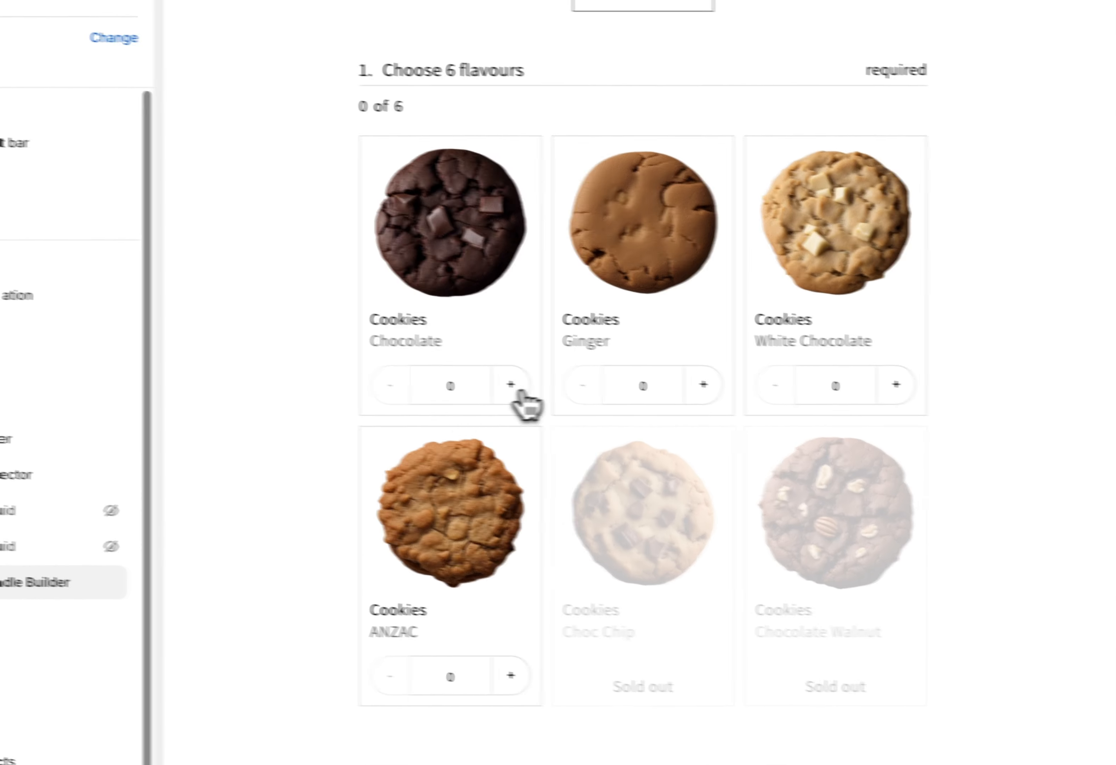
scroll(996, 478, "down", 3)
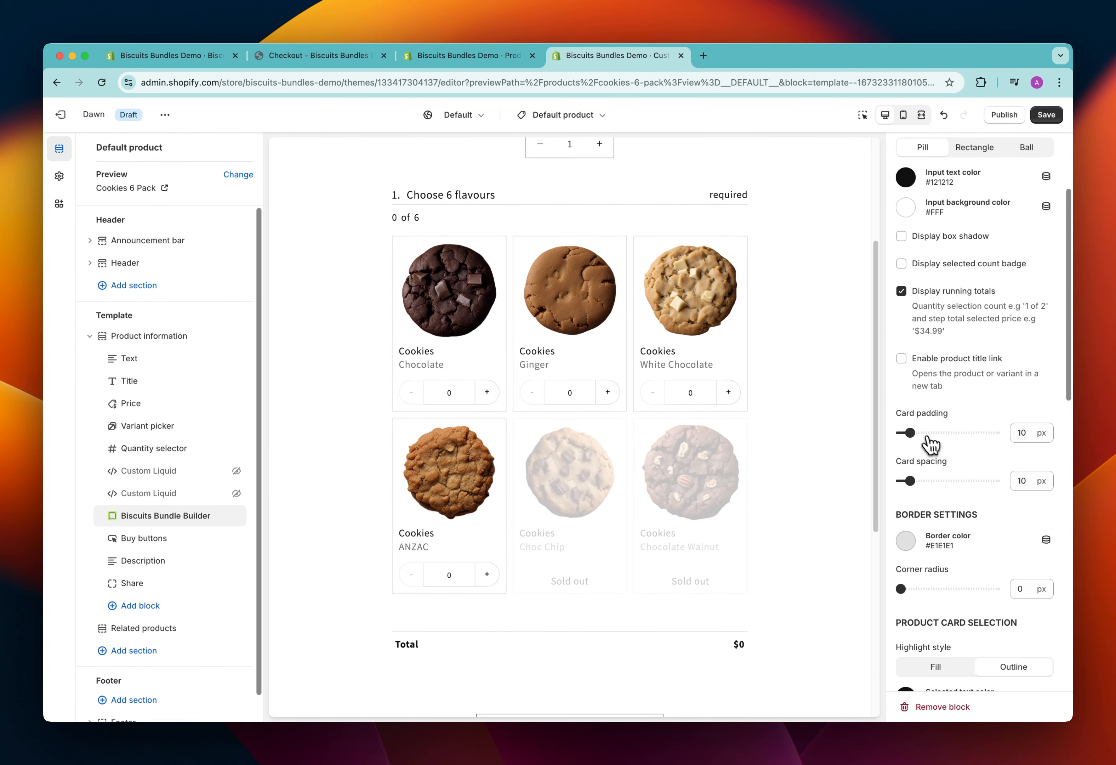
scroll(948, 505, "down", 2)
scroll(945, 505, "down", 10)
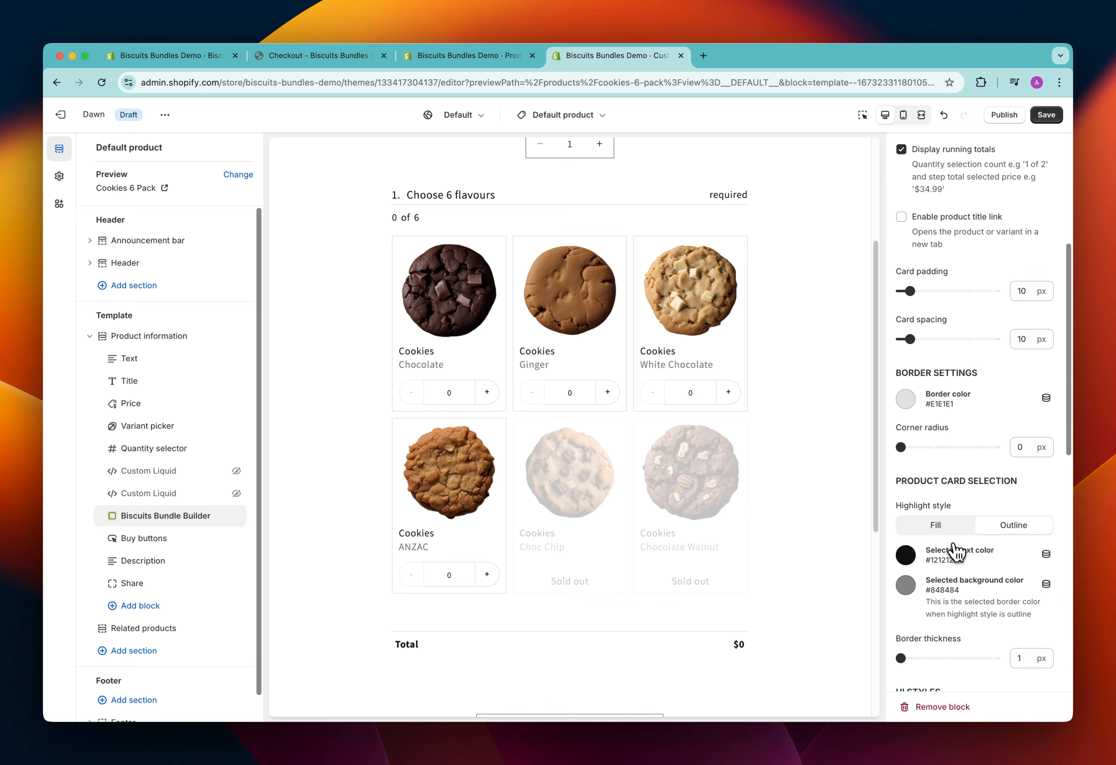
scroll(957, 558, "down", 8)
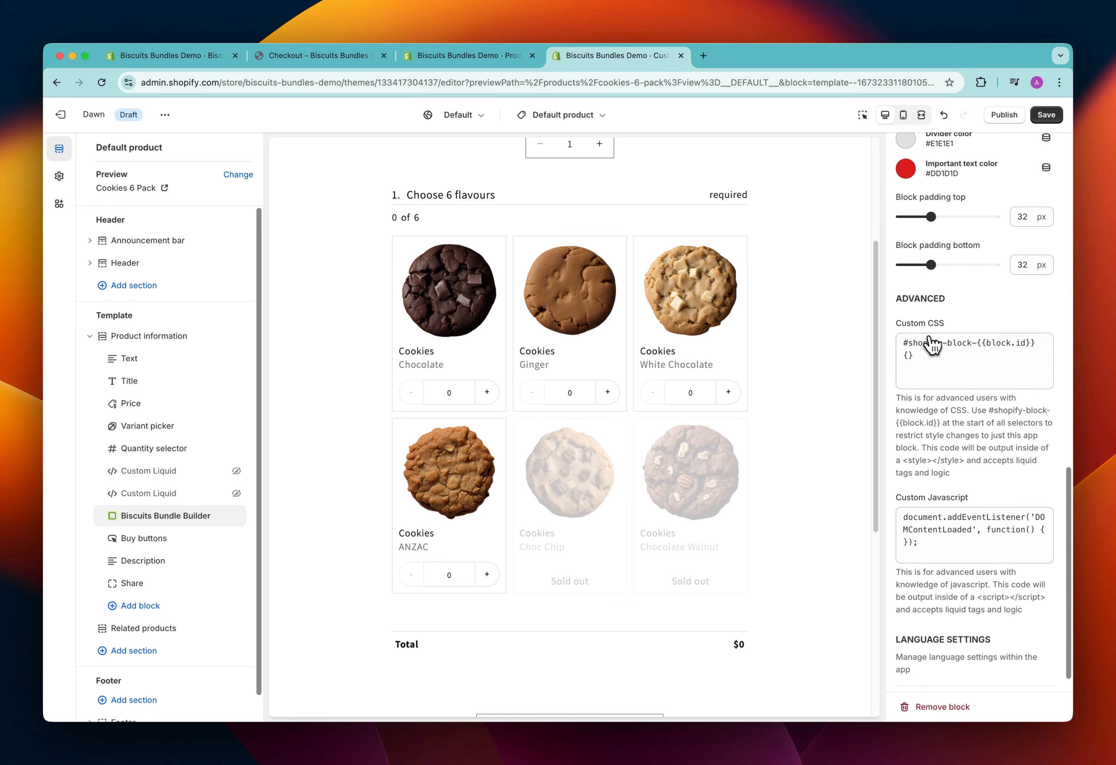
scroll(948, 422, "down", 1)
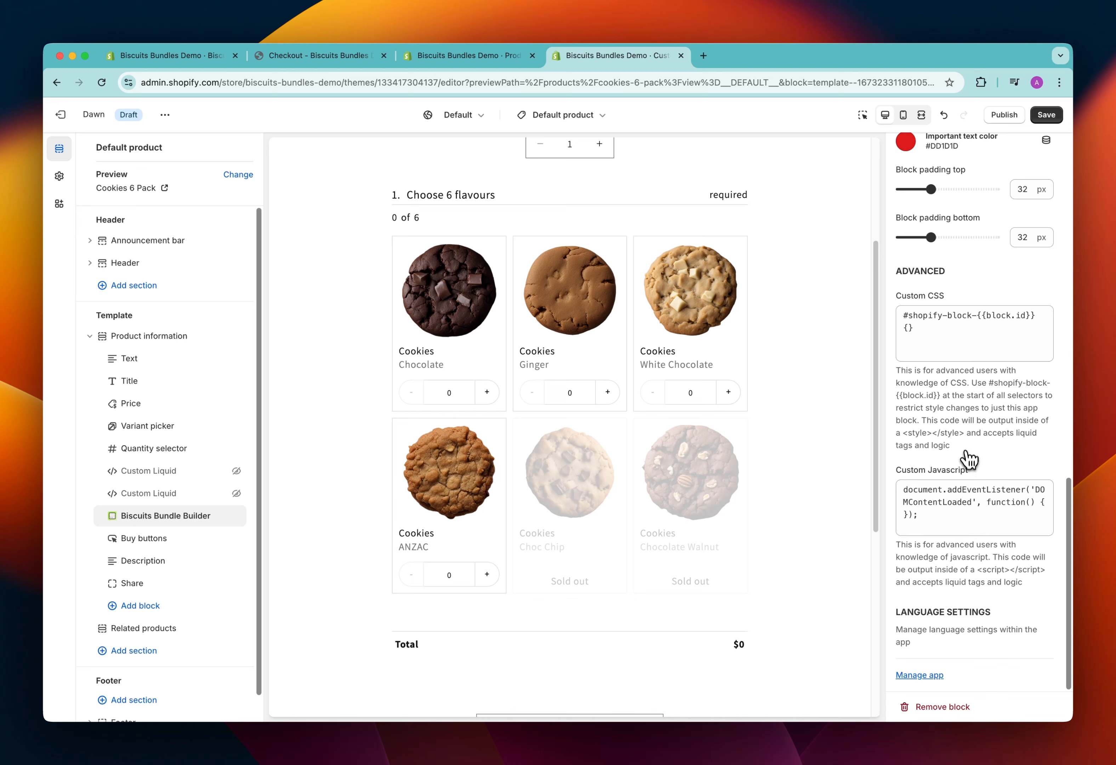
scroll(968, 446, "up", 15)
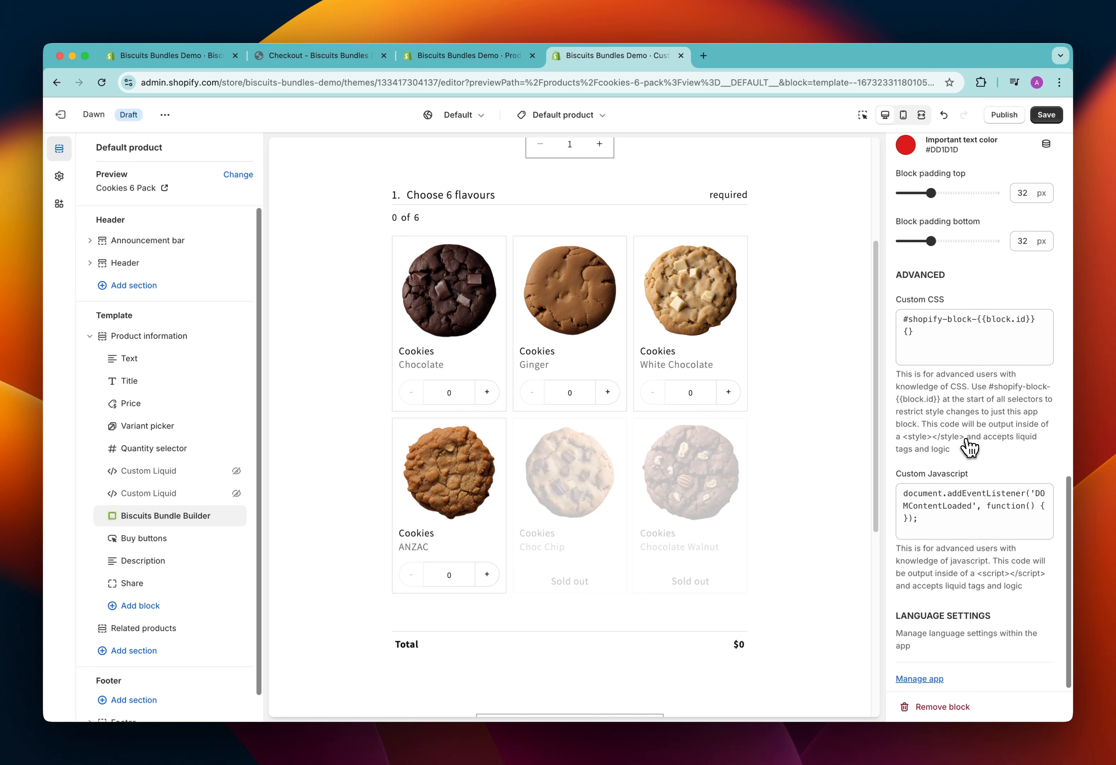